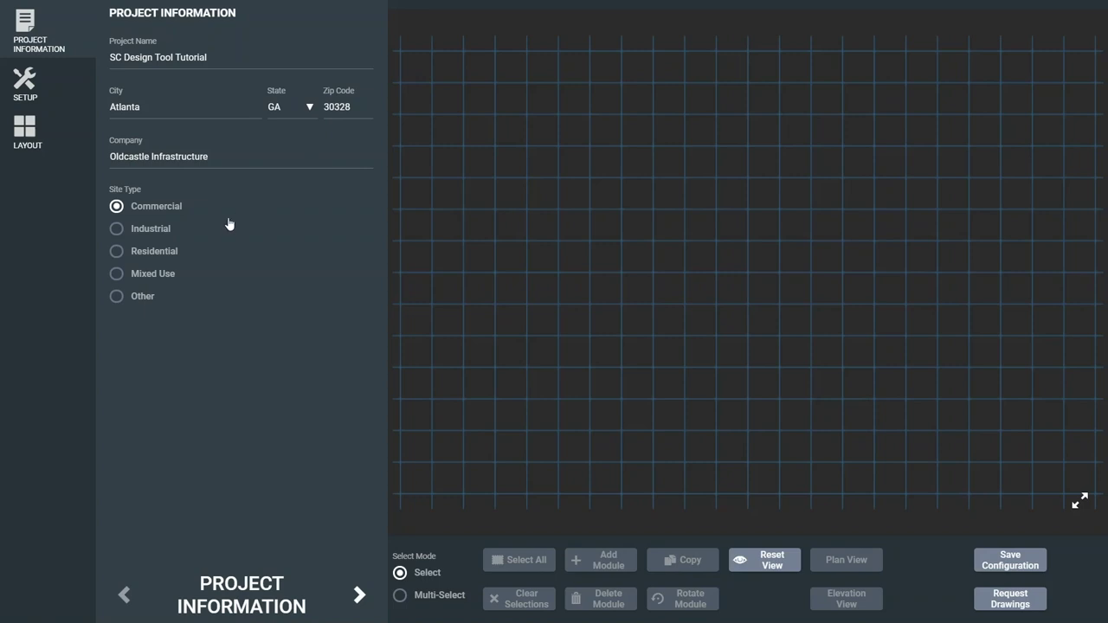
Choose Mixed Use as the Site Type in Project Information
click(163, 277)
Upload 'Example Upload - 20 Scale - 34x44_background.pdf' as the site plan underlay on the Setup page
click(359, 595)
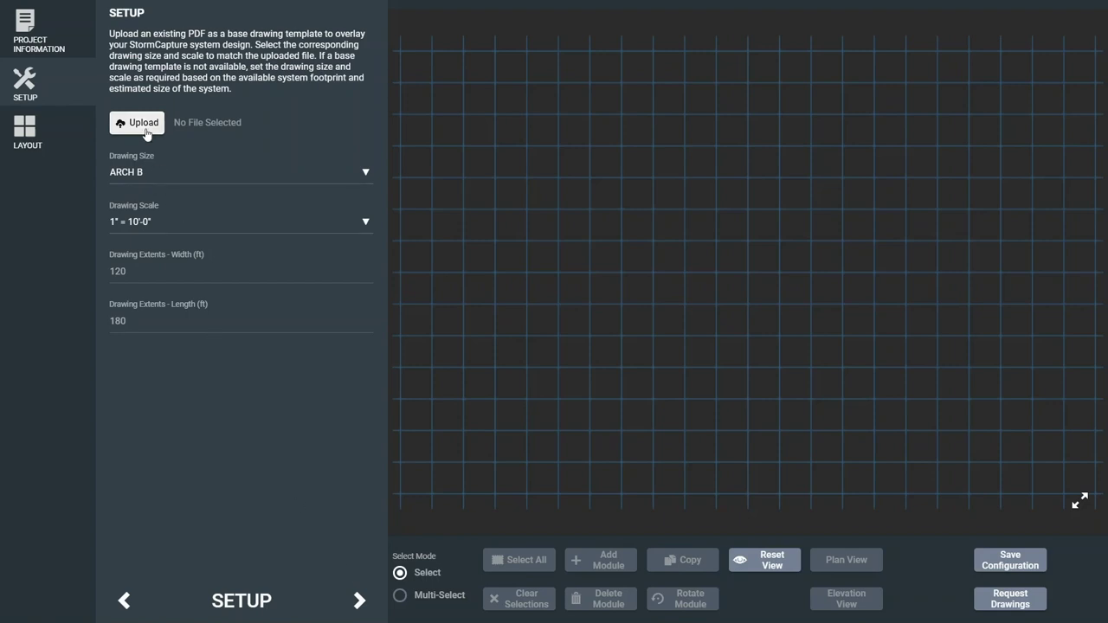
key(Escape)
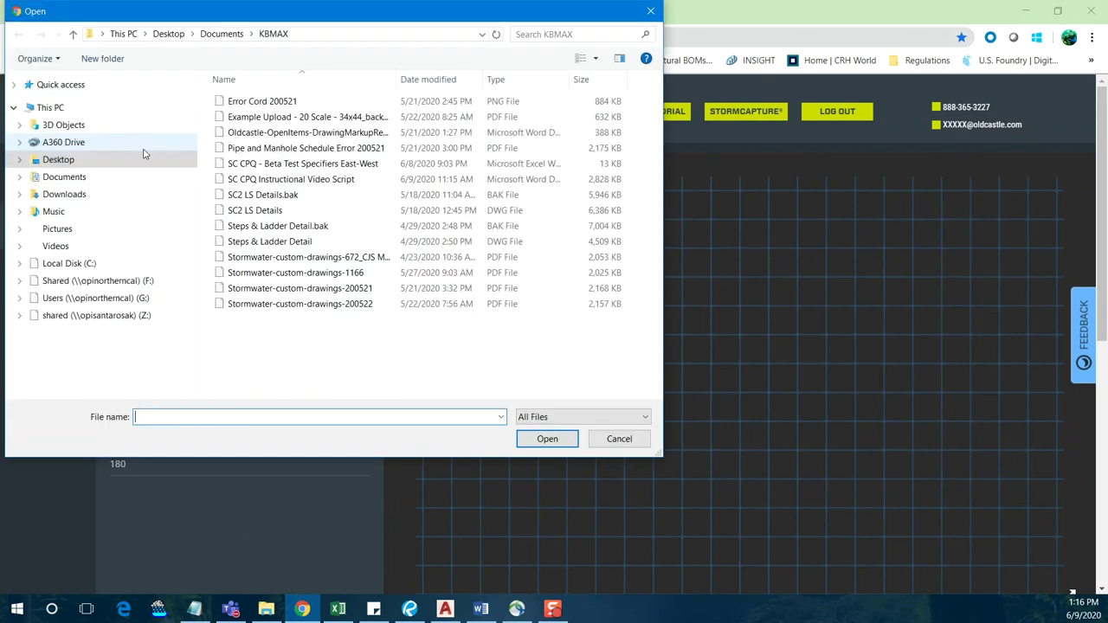
click(252, 117)
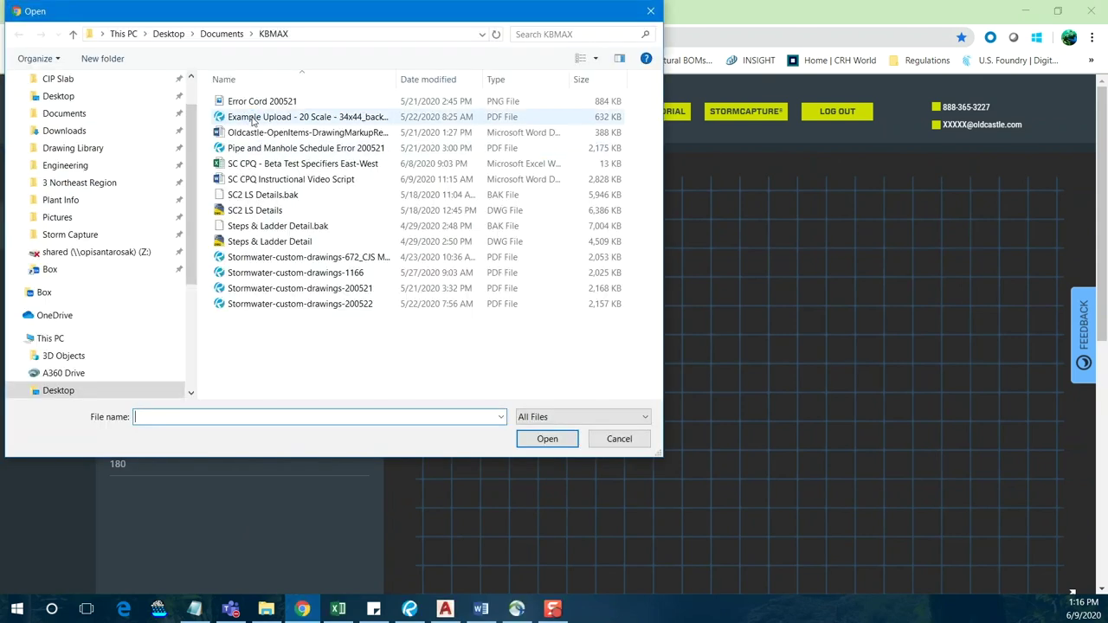
click(530, 443)
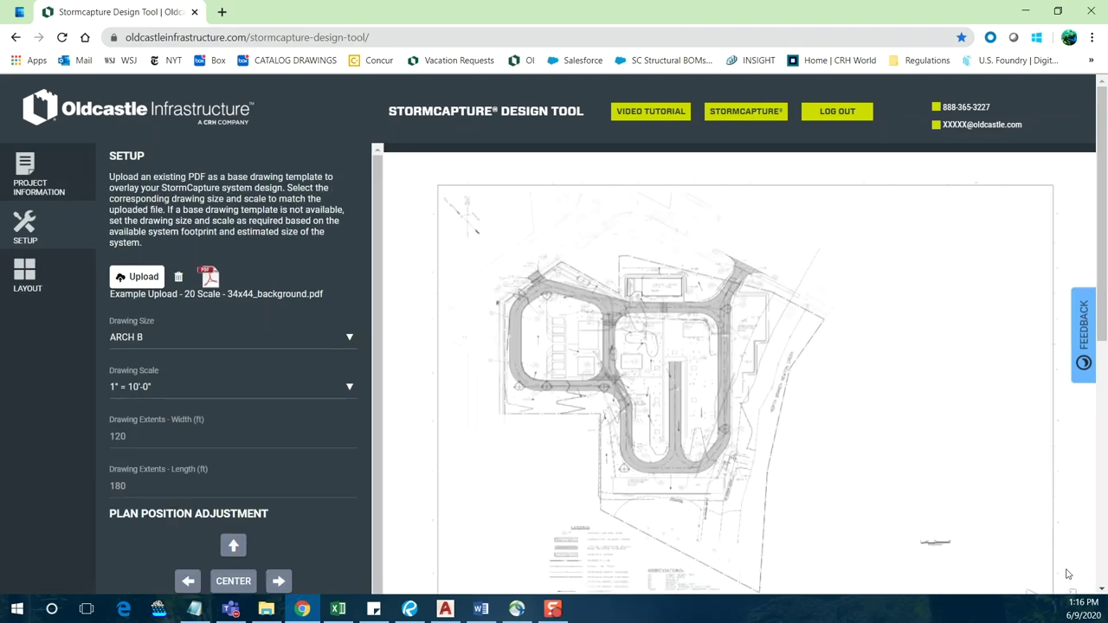
Set drawing size ANSI E and scale 1" = 20'-0", giving 680 × 880 ft extents
click(1069, 592)
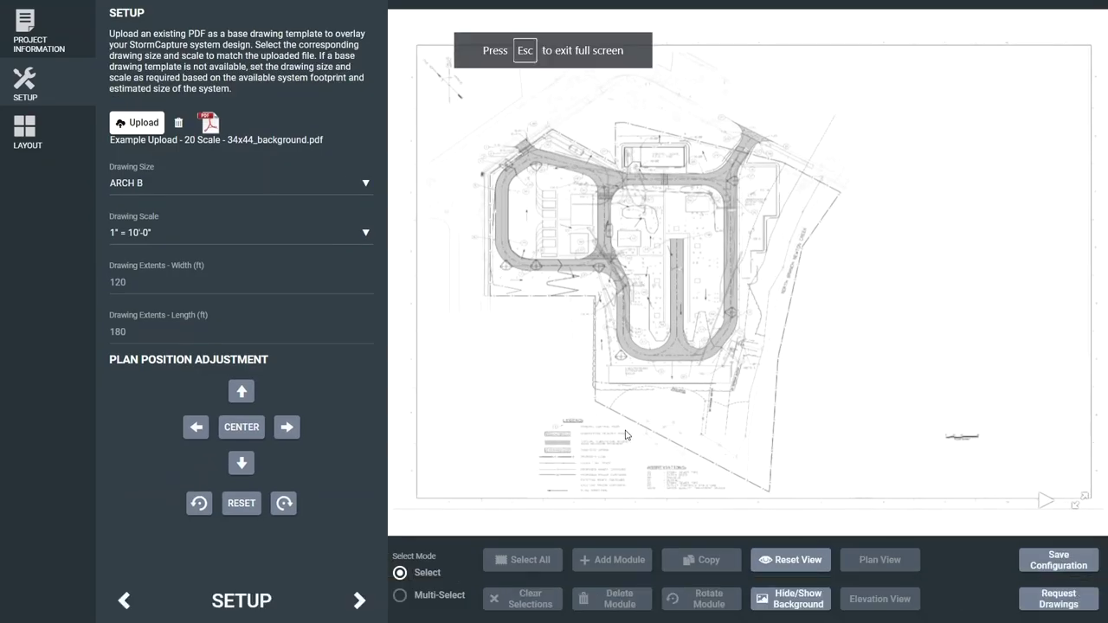
click(221, 189)
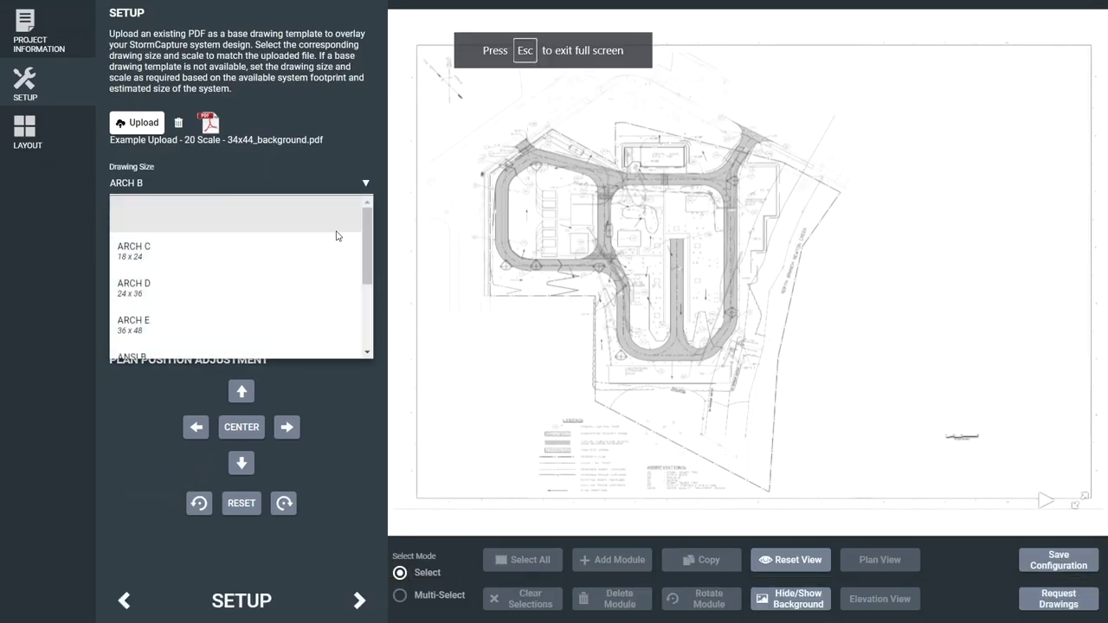
scroll(259, 312, down, 3)
click(305, 340)
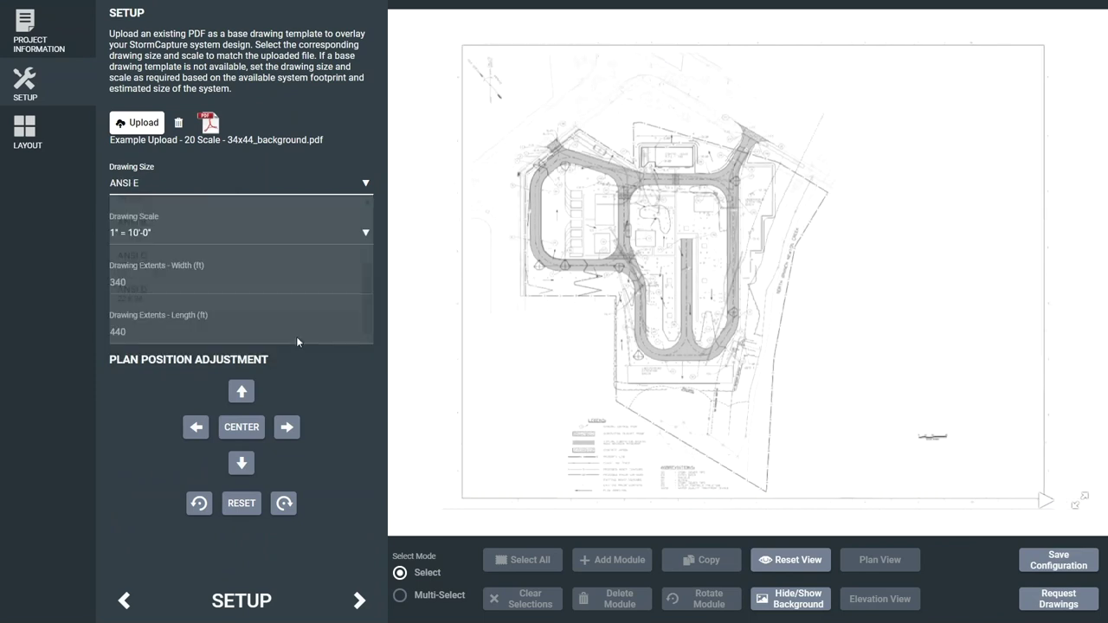
click(166, 233)
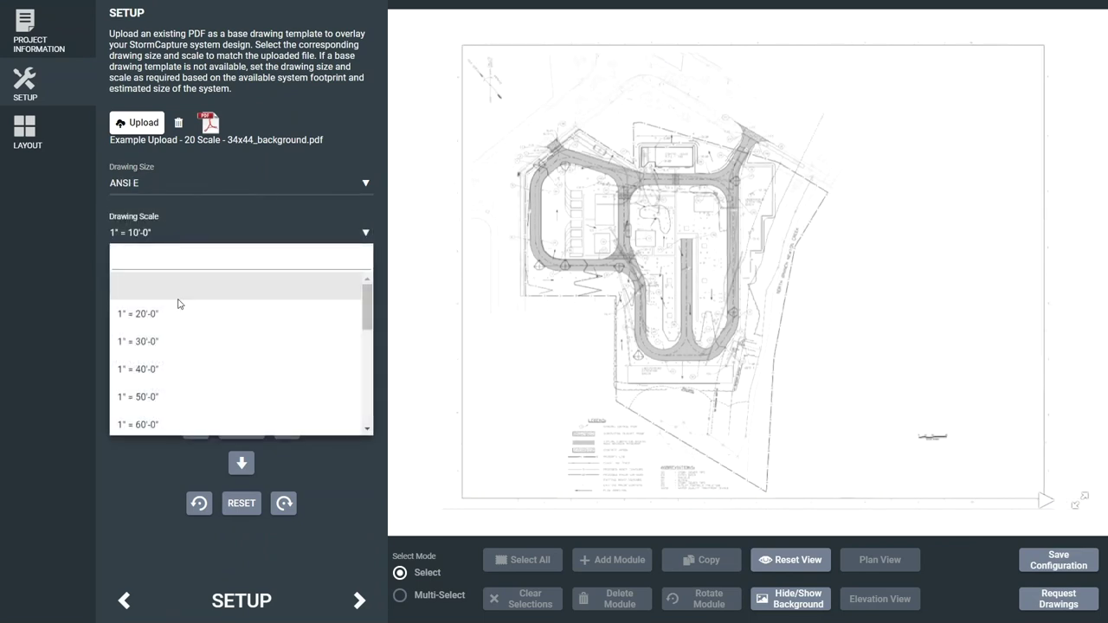
click(172, 310)
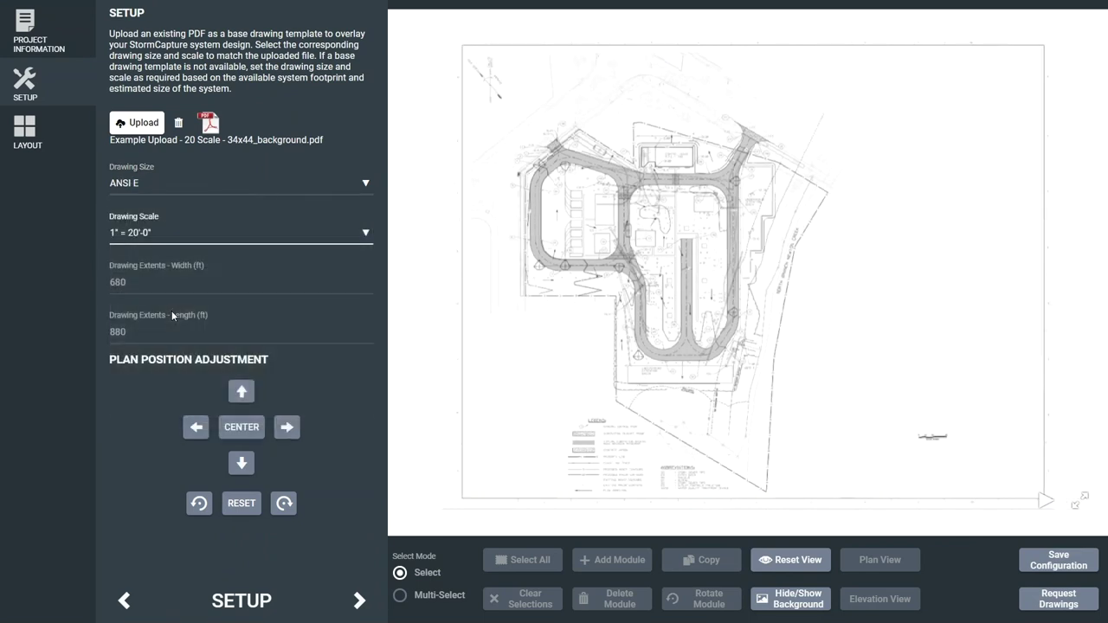
click(795, 603)
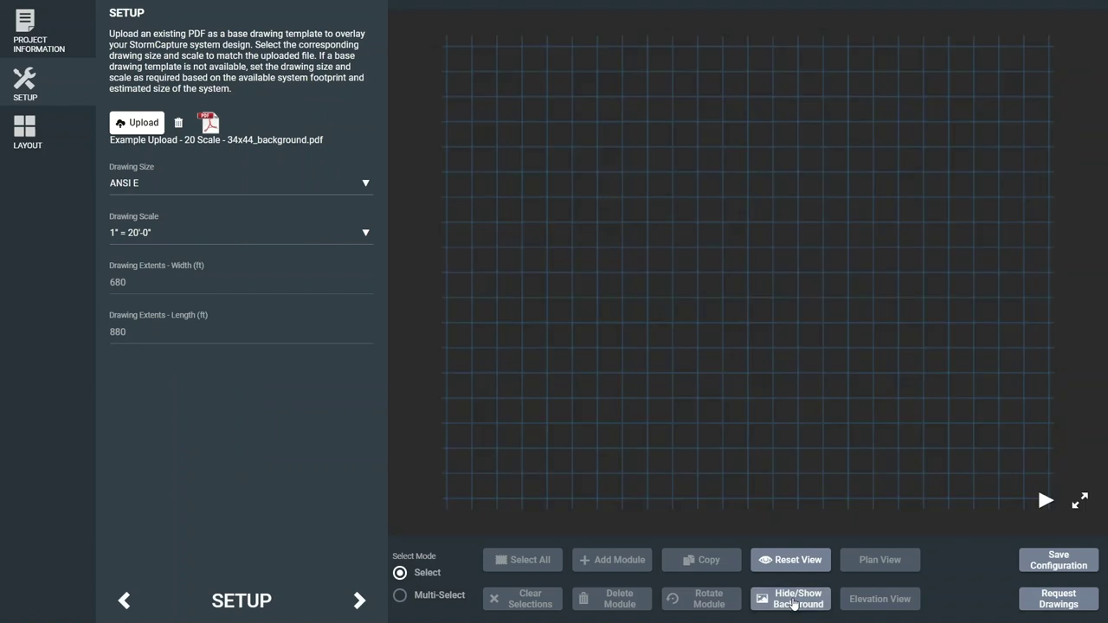
click(794, 604)
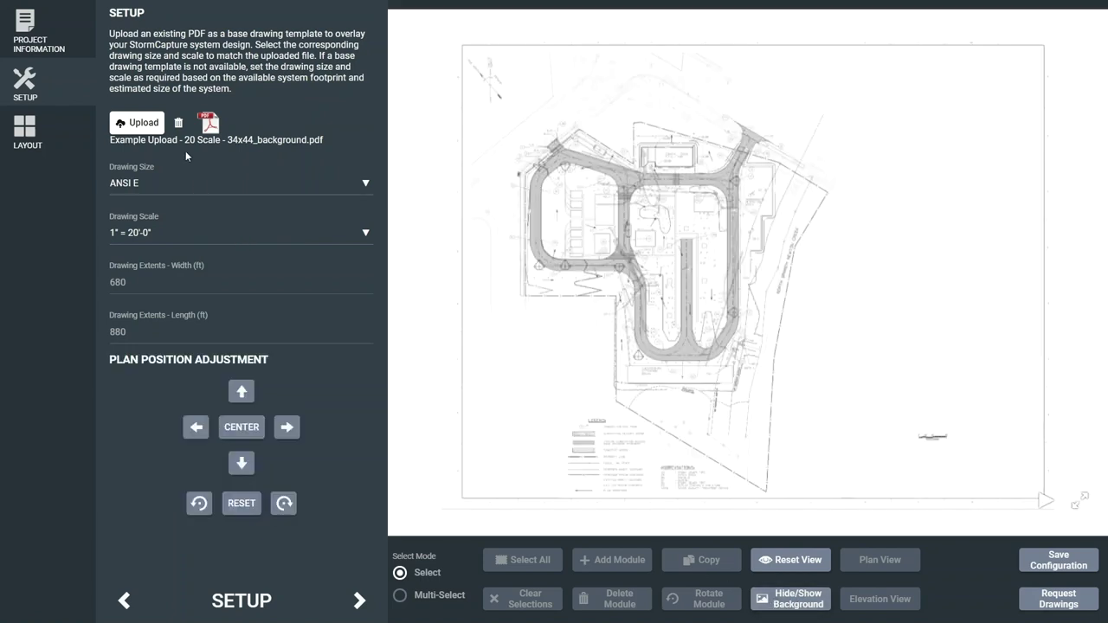
click(178, 123)
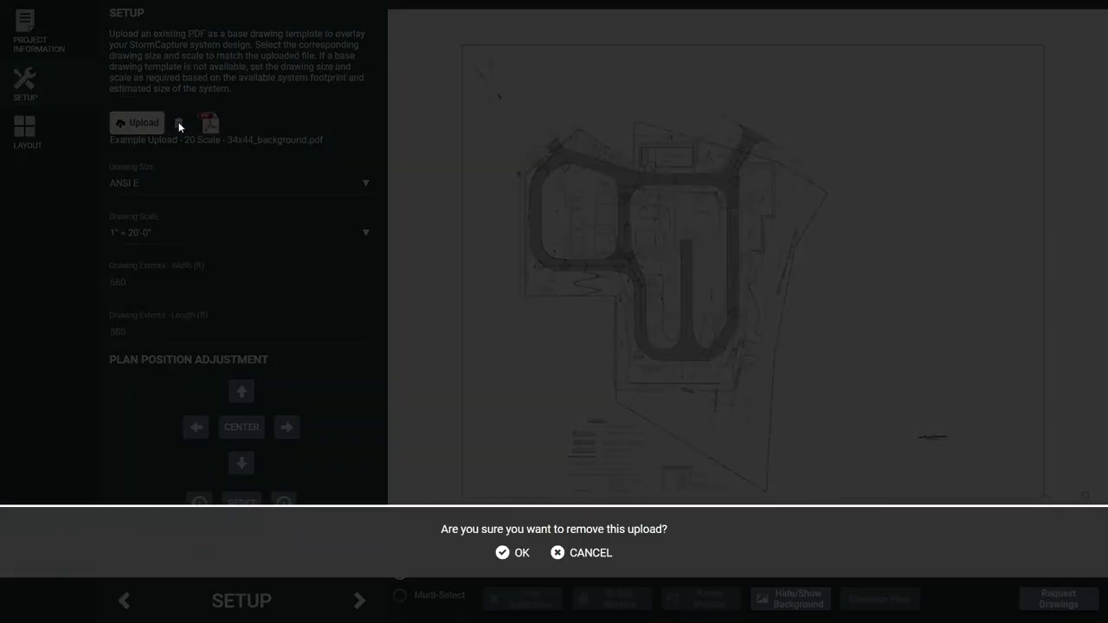
click(582, 553)
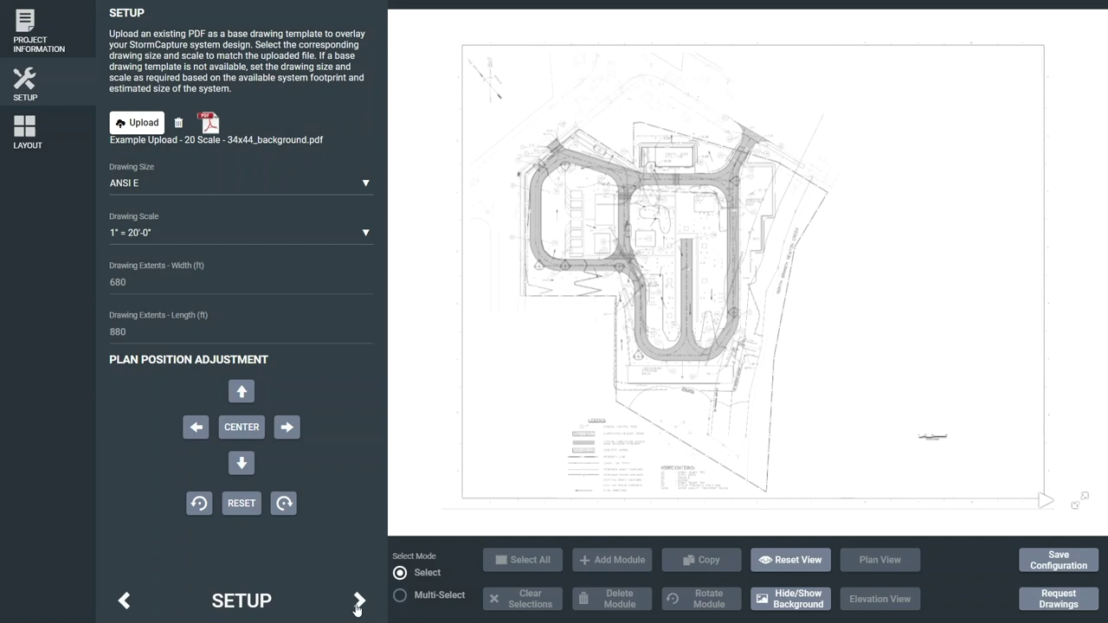
On the Layout page, choose Detention as system type and require a watertight system
click(357, 603)
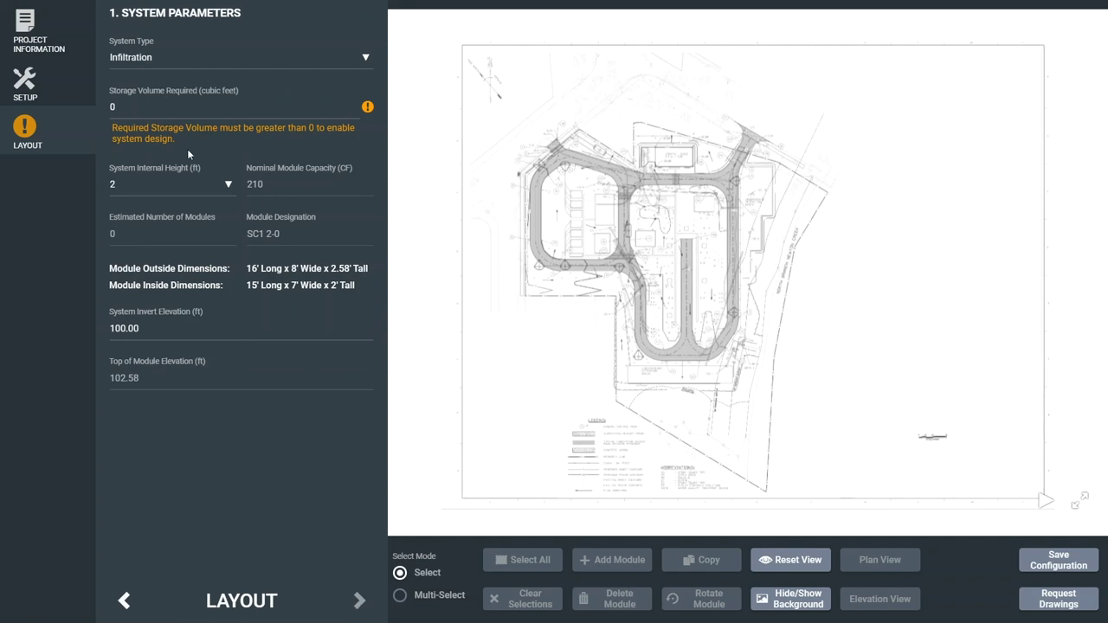
click(176, 59)
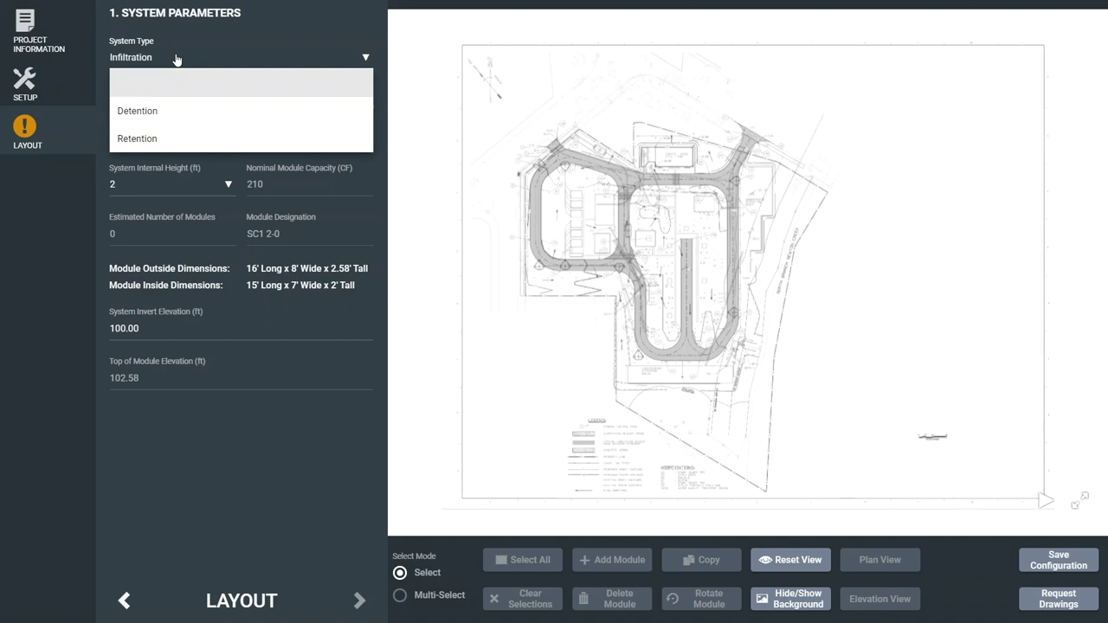
click(172, 112)
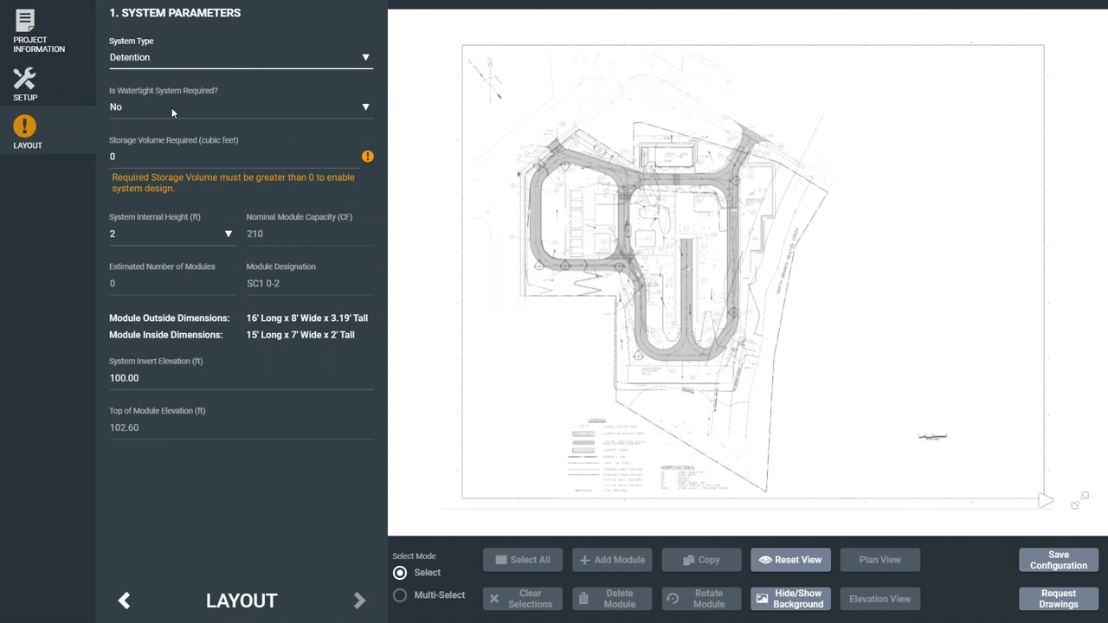
click(168, 123)
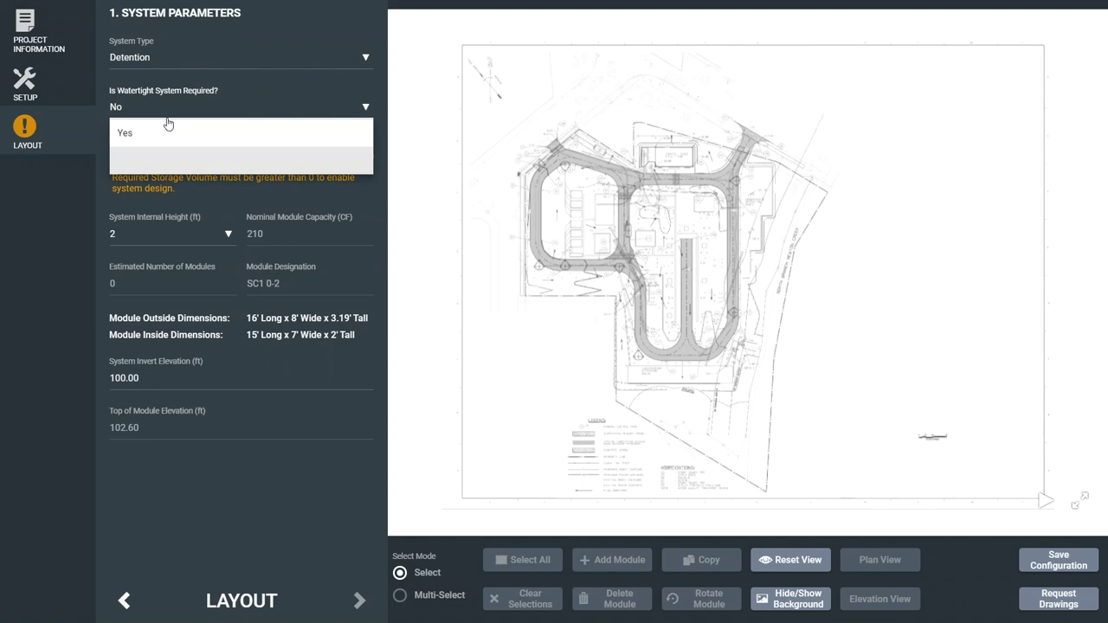
click(158, 132)
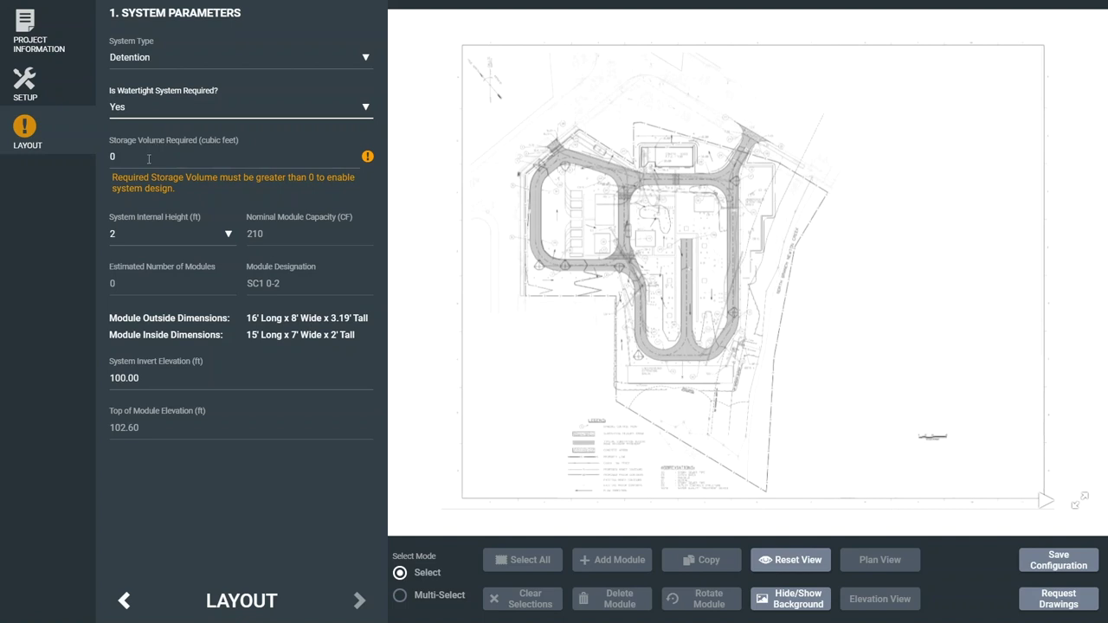
click(149, 157)
Enter 9,000 cu ft storage, 5 ft internal height and 101.00 invert elevation, estimating 18 modules
key(BackSpace)
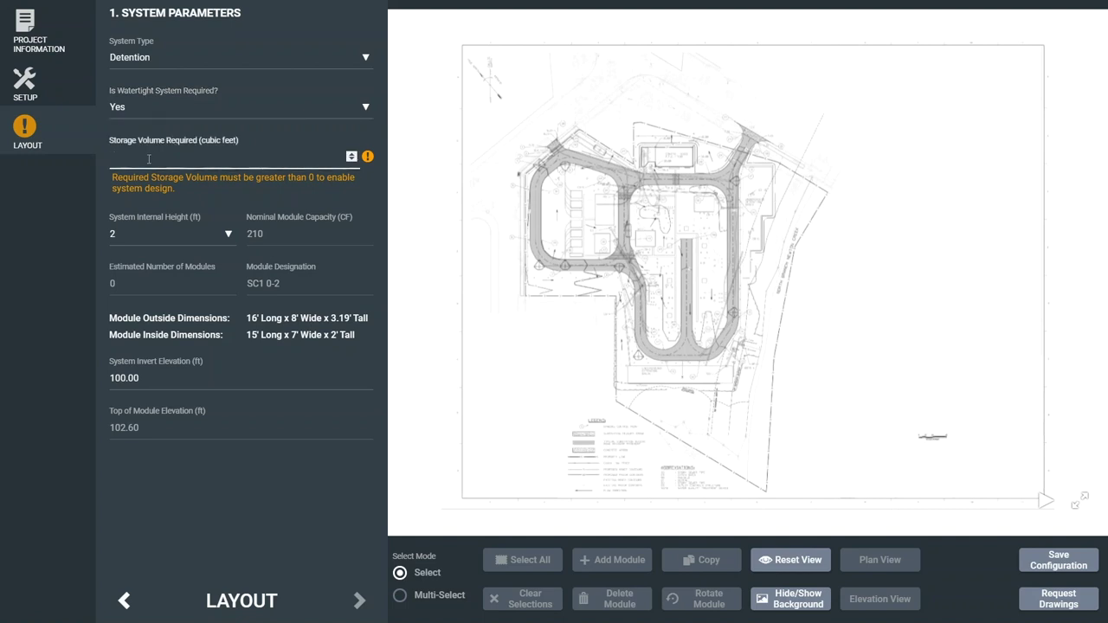
text(9000)
click(223, 232)
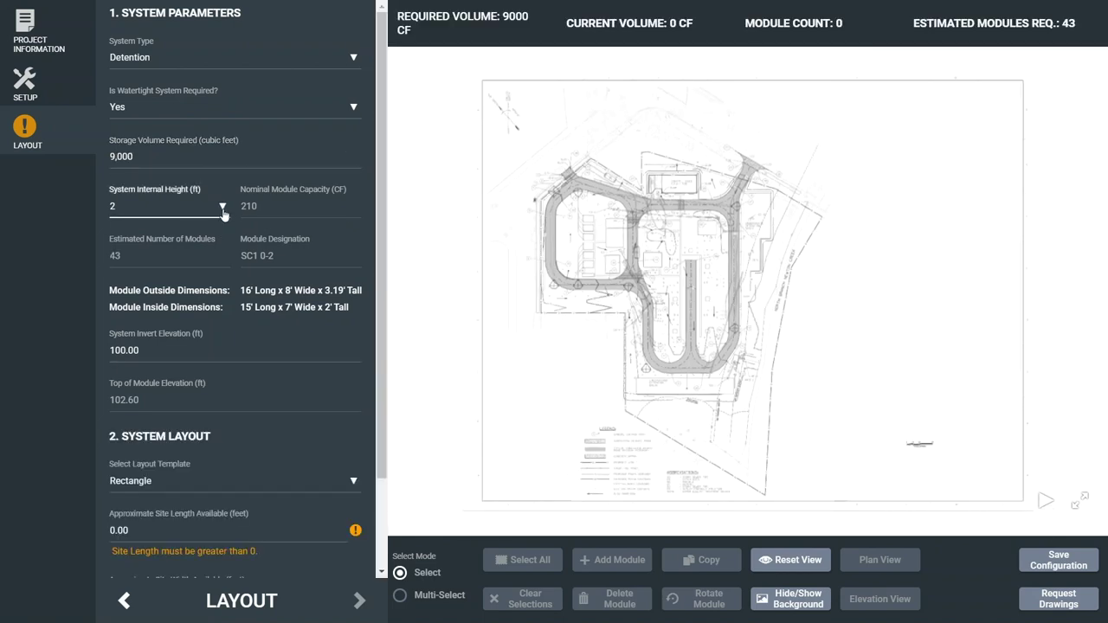
click(223, 210)
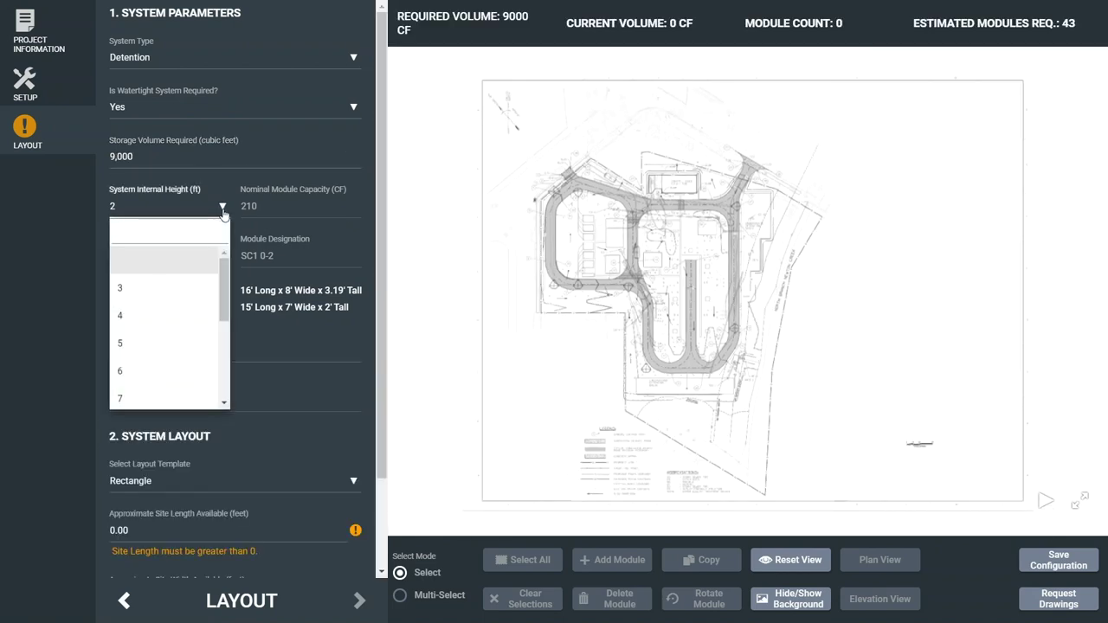
click(150, 336)
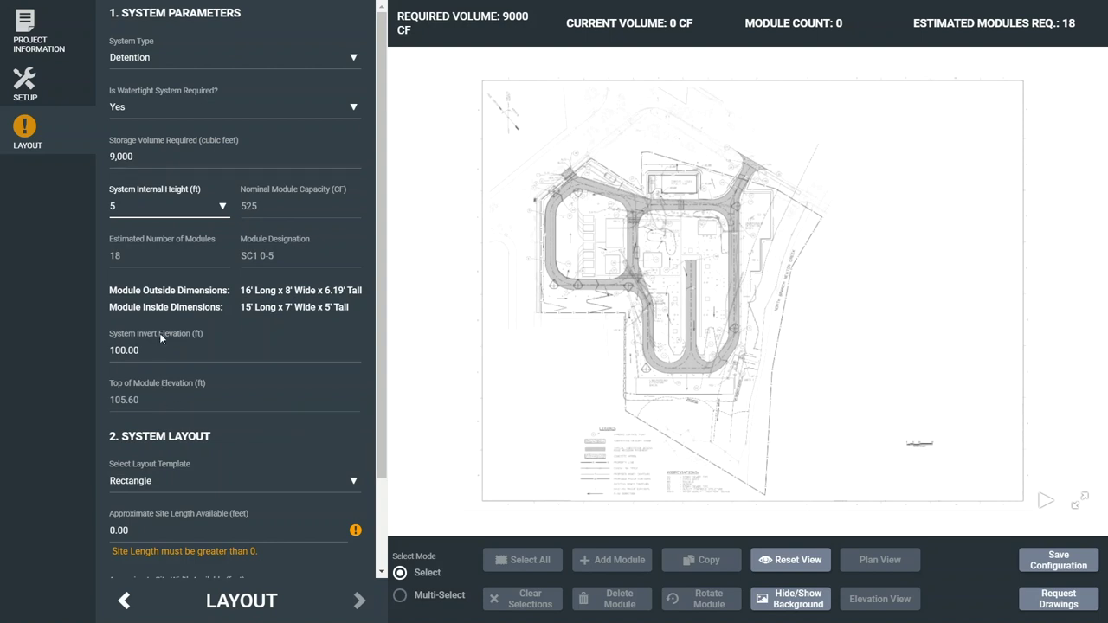
click(154, 352)
key(BackSpace)
text(101)
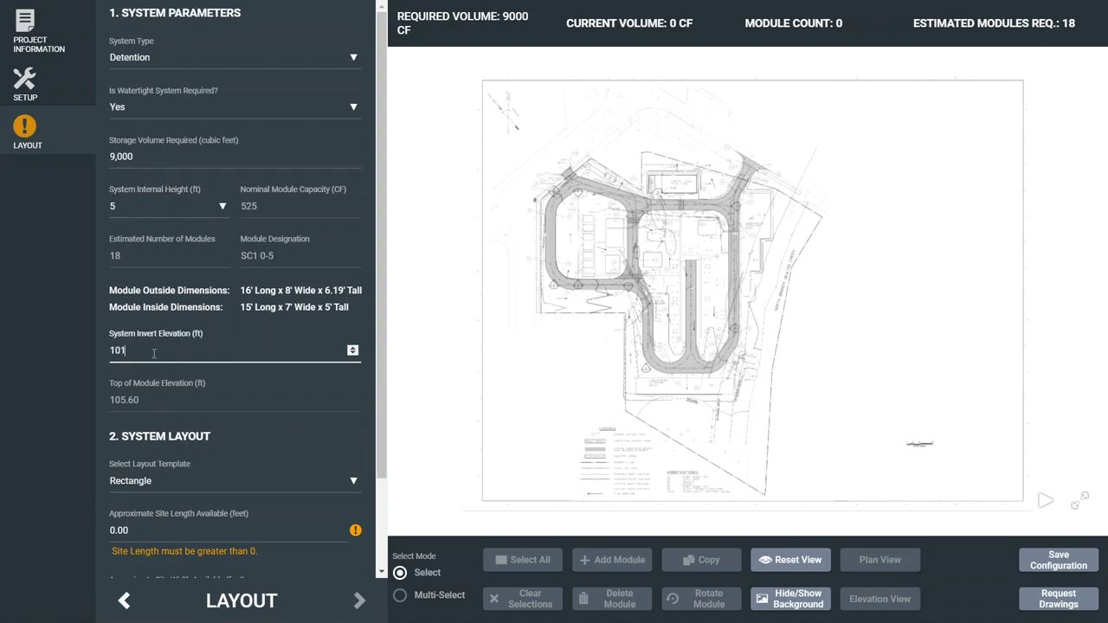
click(157, 402)
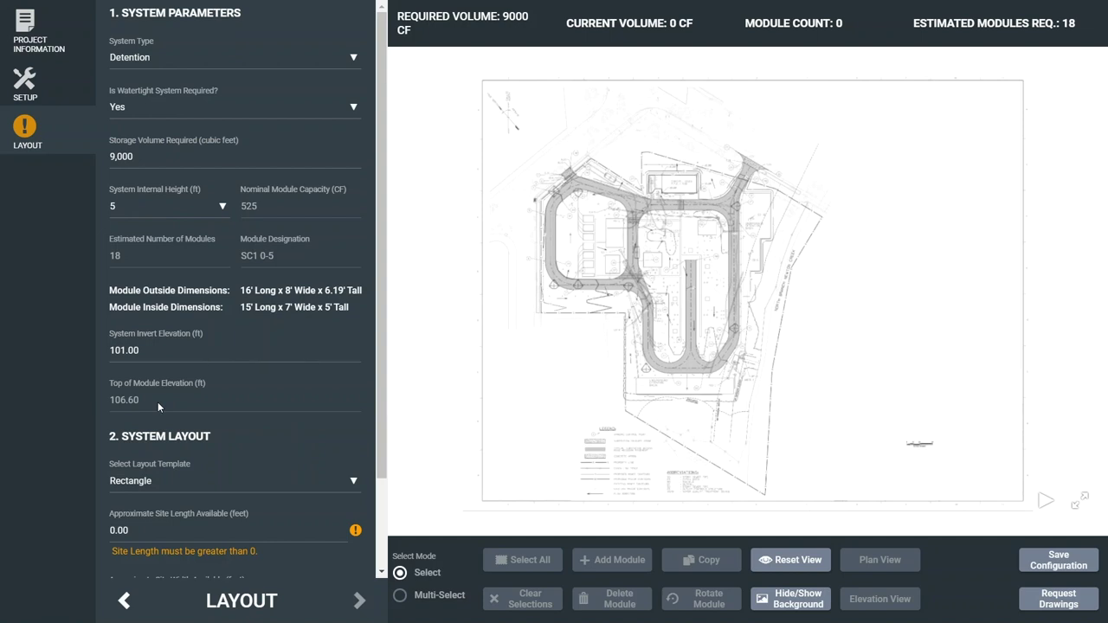
drag(382, 389, 382, 476)
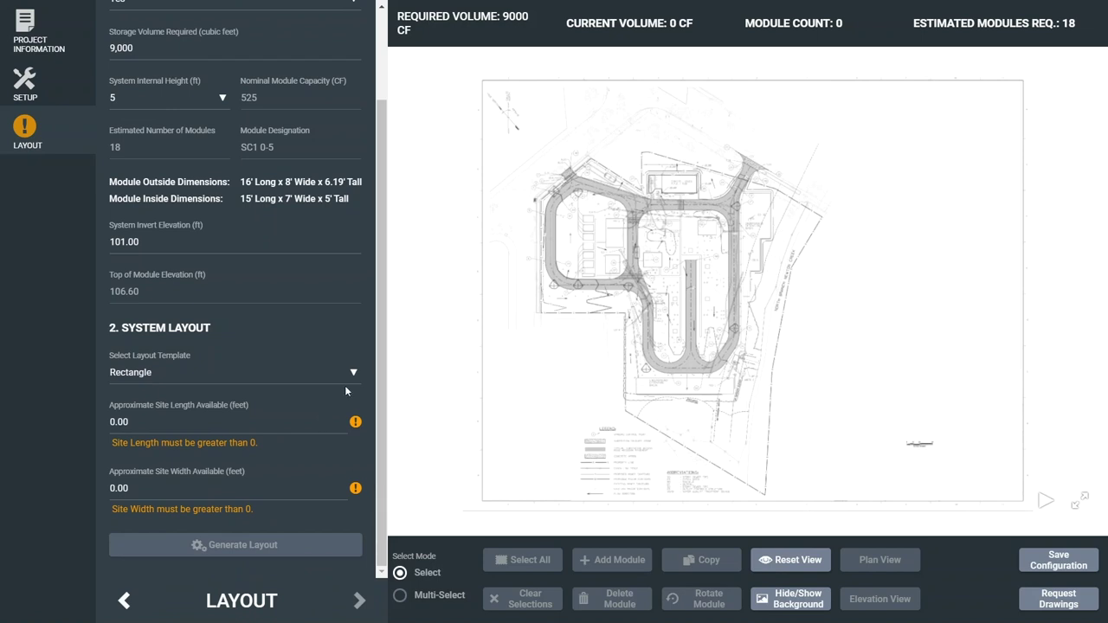
Keep the Rectangle template and enter 150 ft site length and 18 ft site width
click(352, 375)
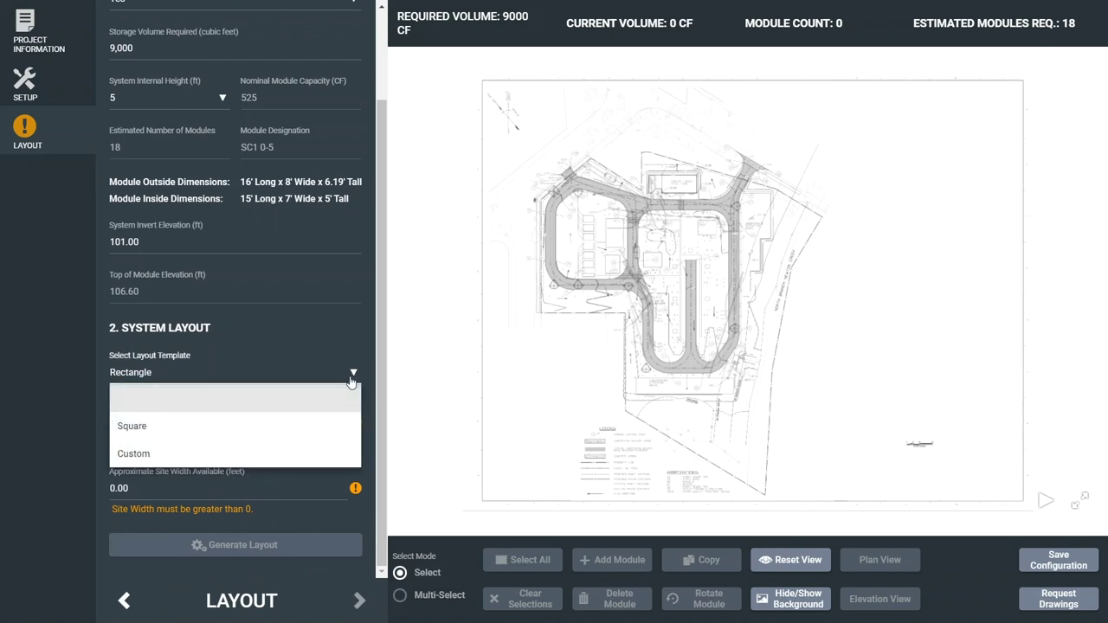
click(280, 404)
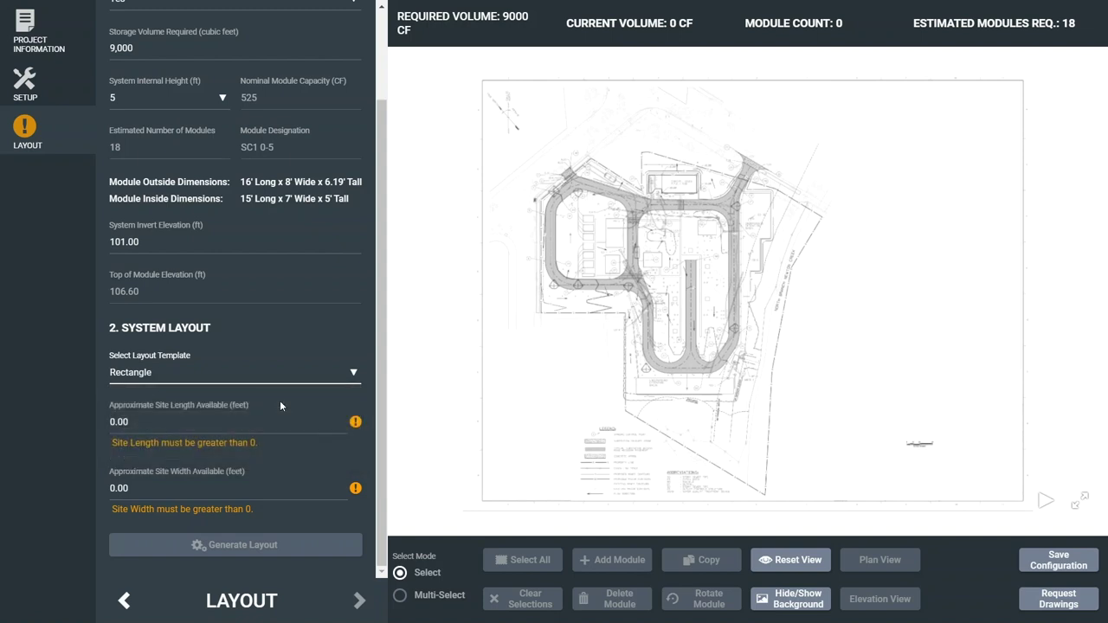
click(192, 422)
key(BackSpace)
text(150)
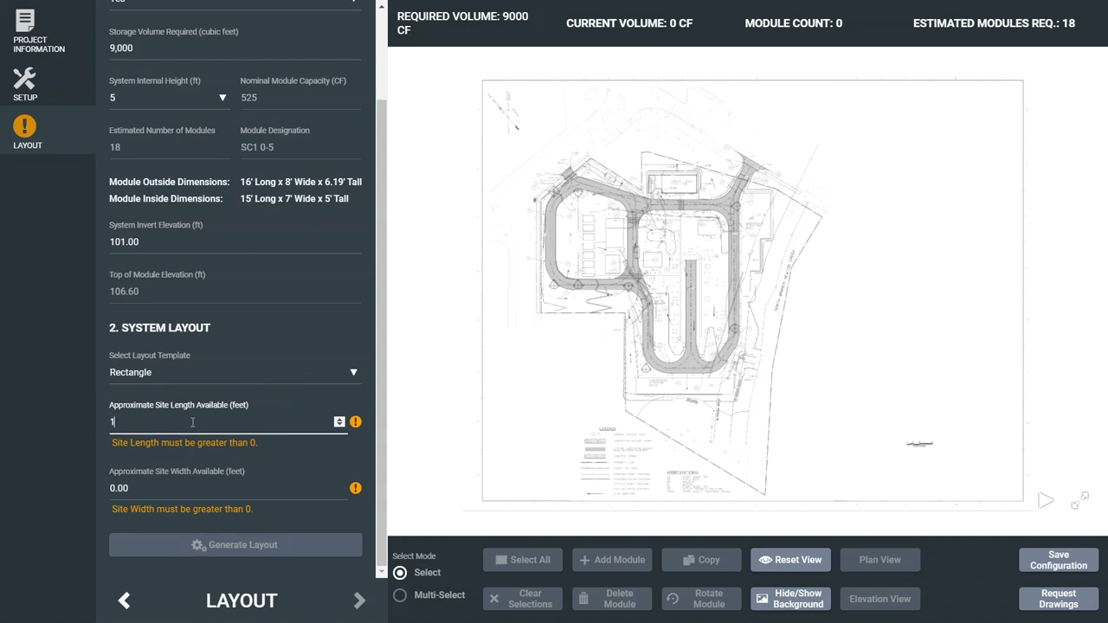
click(157, 490)
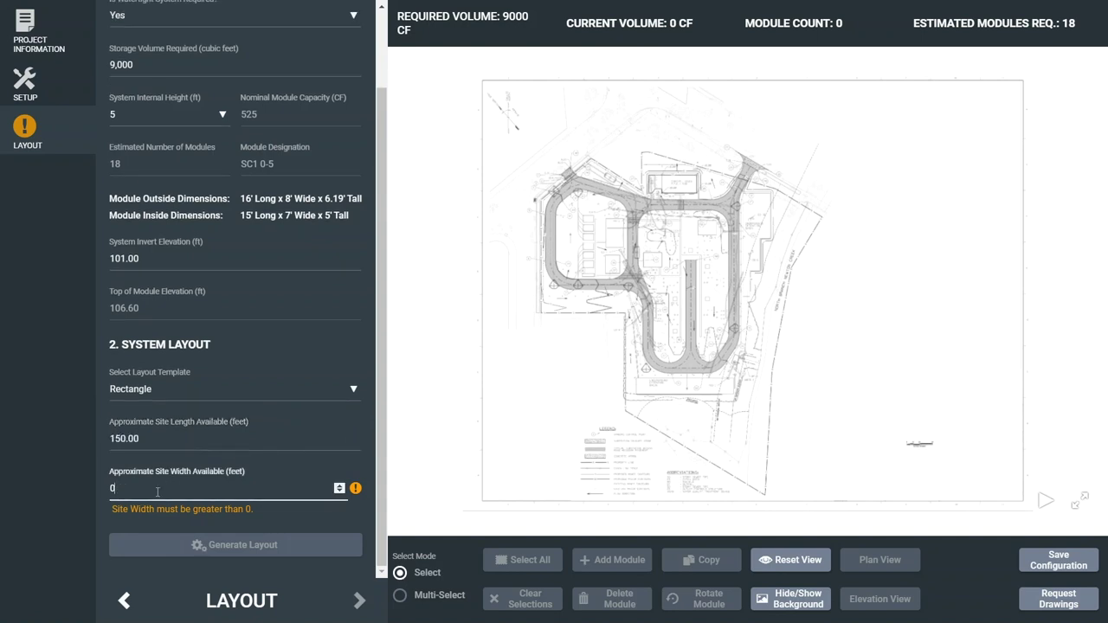
key(BackSpace)
text(18)
click(157, 511)
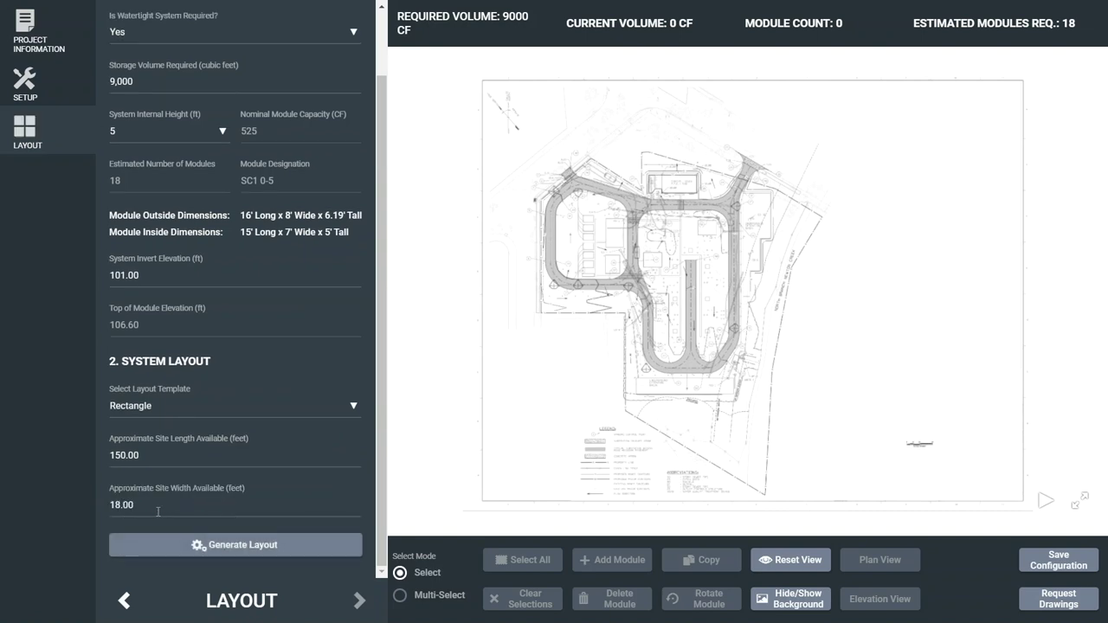
Generate the 18-module, 9,854 CF layout and drag it below the U-shaped road
click(226, 545)
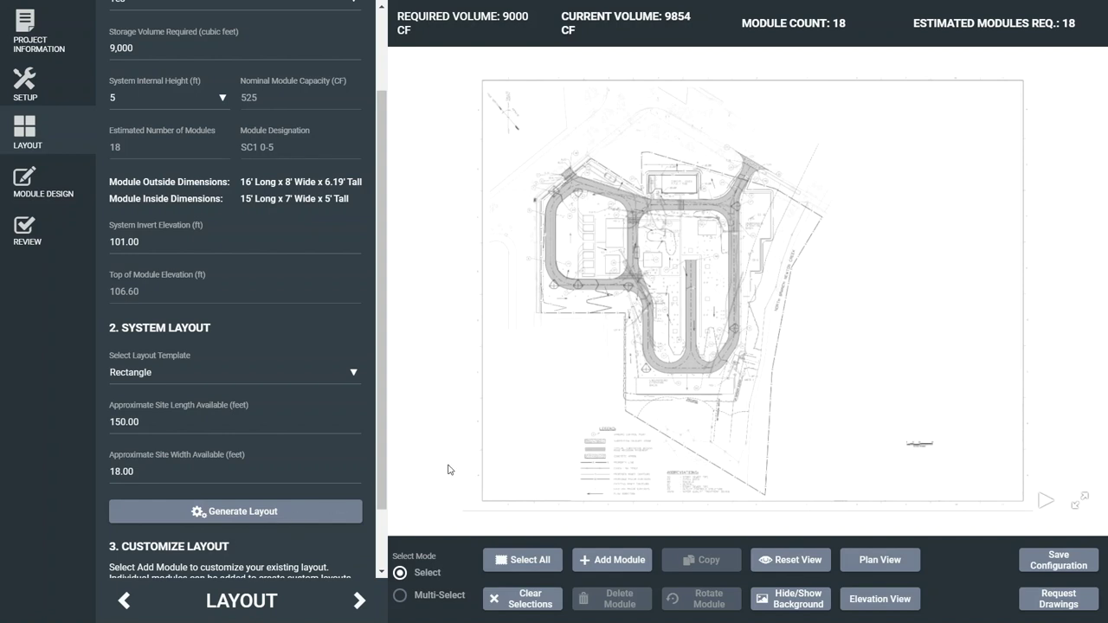
scroll(708, 342, up, 5)
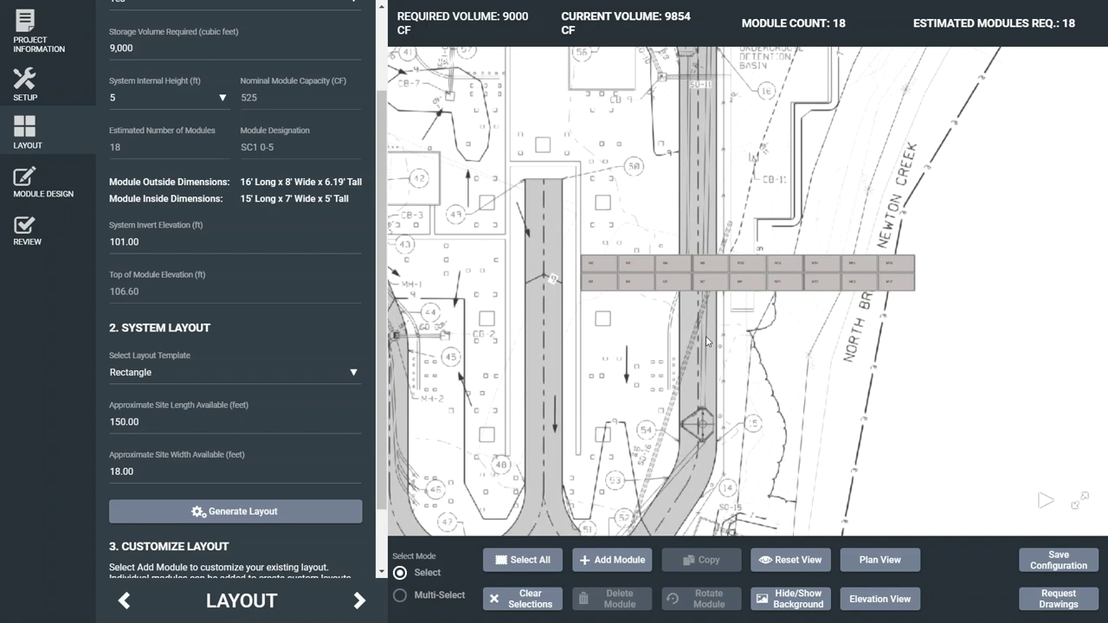
click(523, 560)
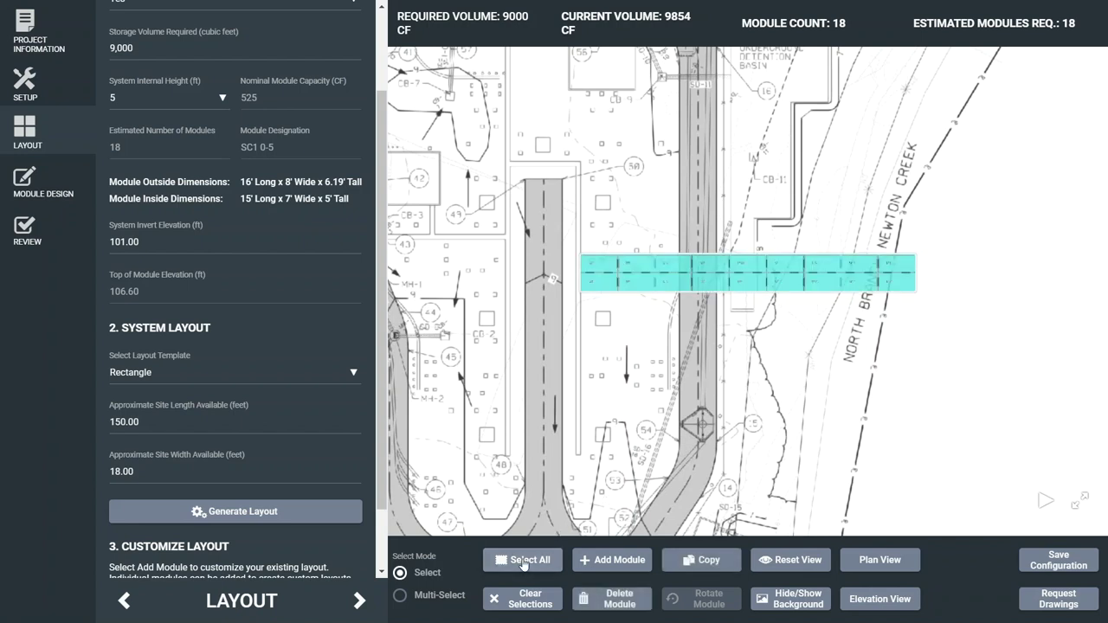
drag(595, 380, 441, 479)
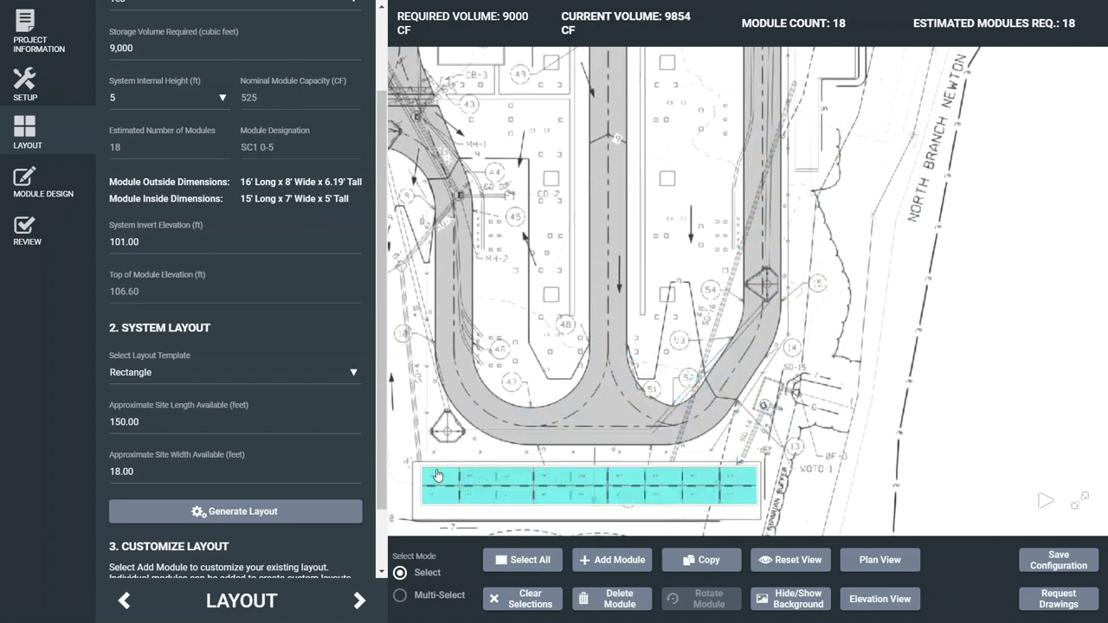
click(438, 475)
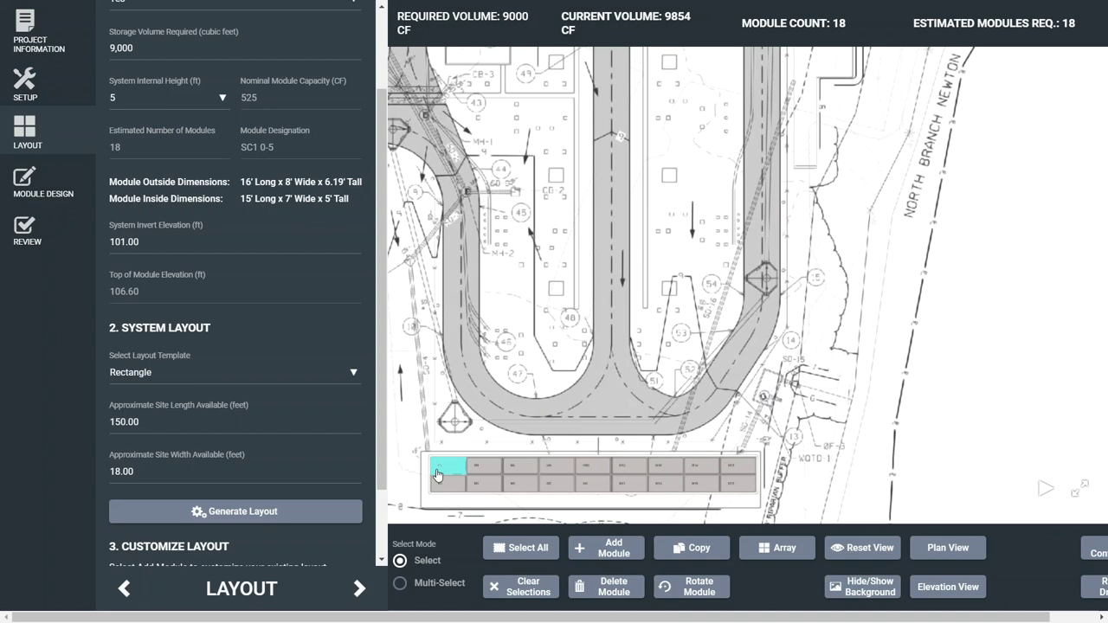
Nudge the background plan right and down using Plan Position Adjustment, then return to Layout
click(124, 589)
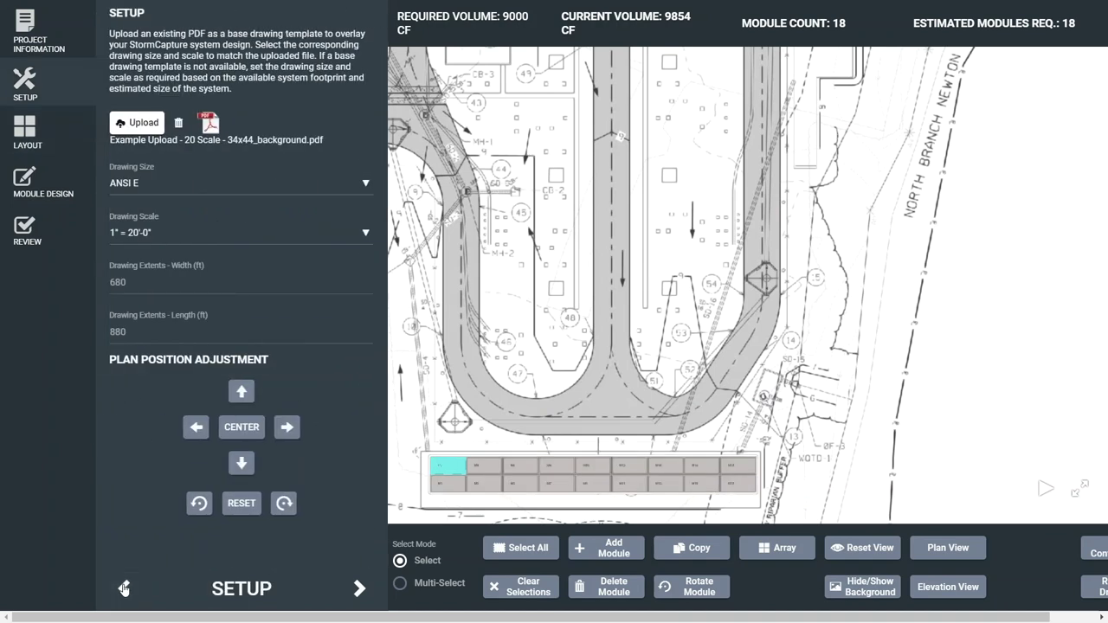
click(198, 428)
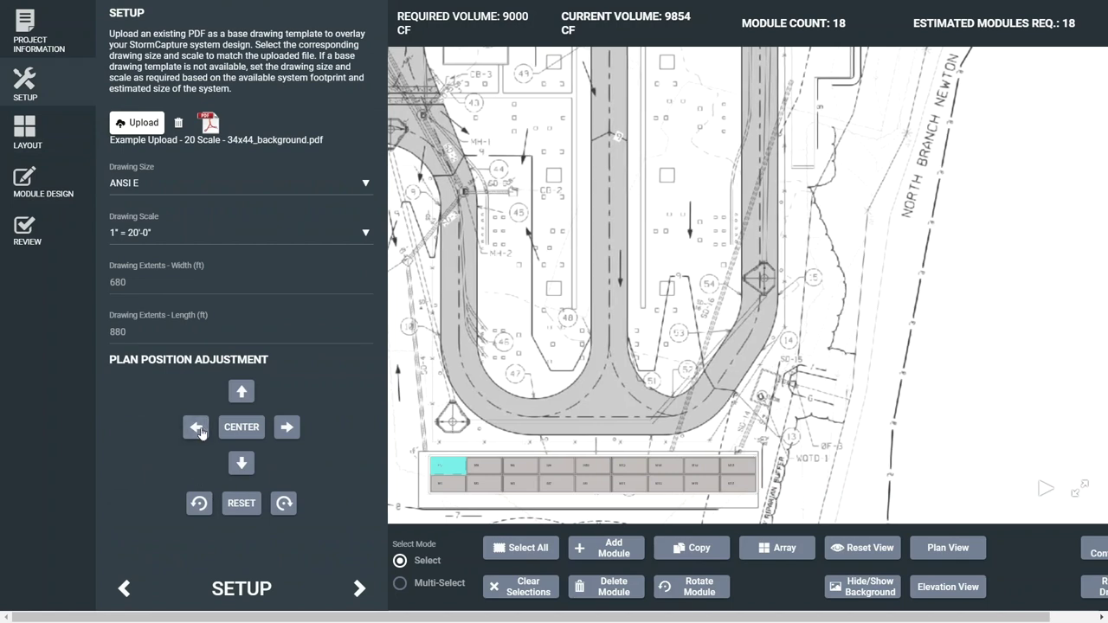
click(286, 427)
click(286, 428)
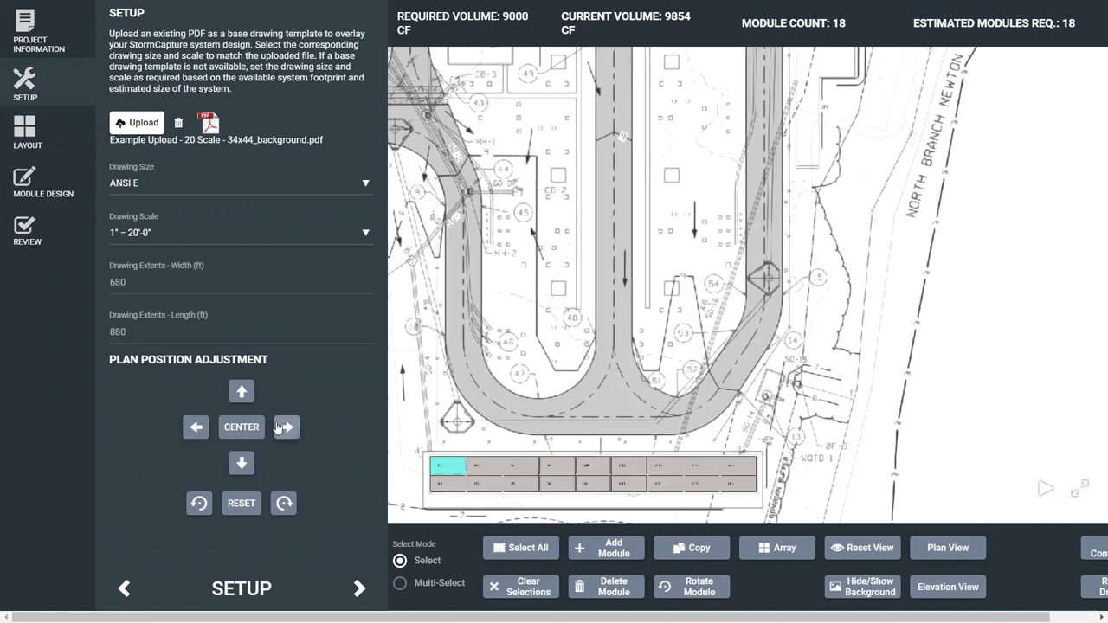
click(286, 427)
click(284, 428)
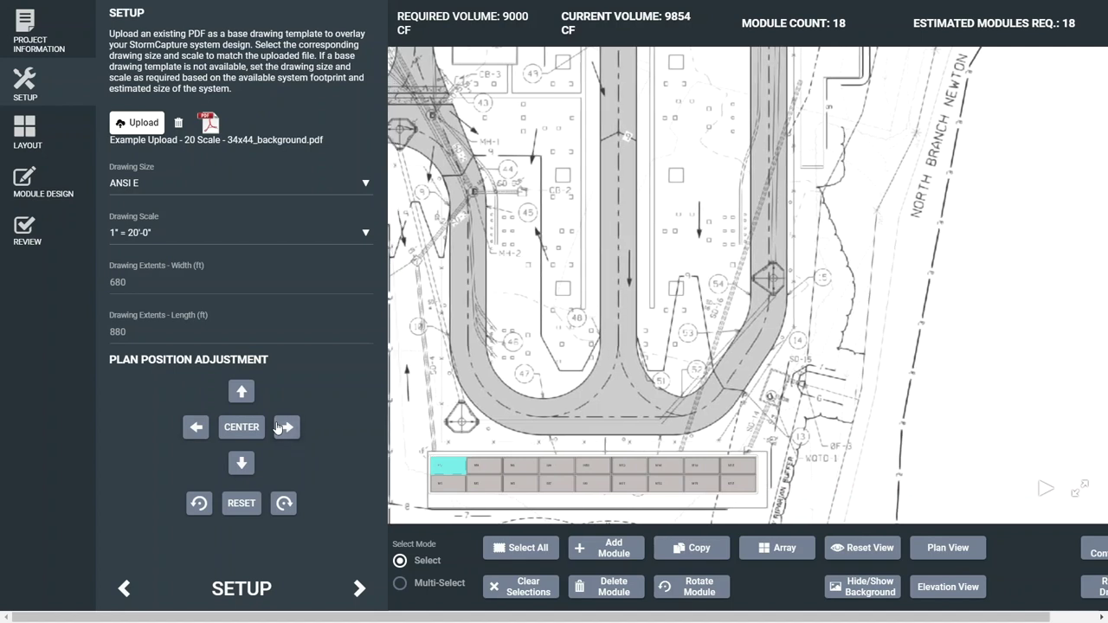
click(242, 461)
click(242, 461)
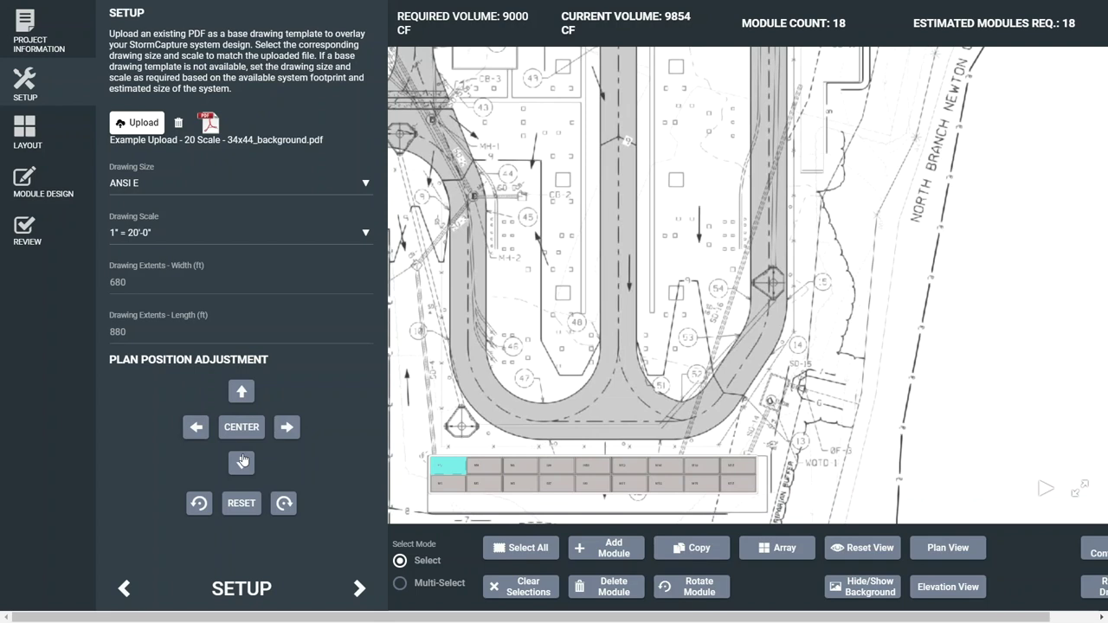
click(358, 589)
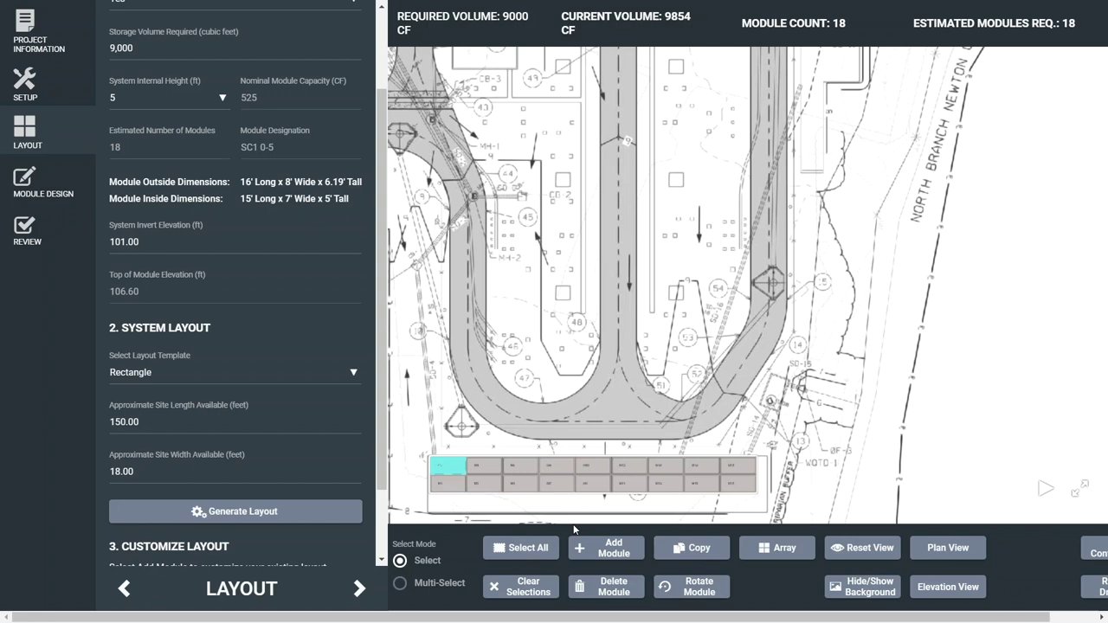
Multi-select the four left-end modules and delete them, leaving 14 modules at 7,658 CF
click(476, 472)
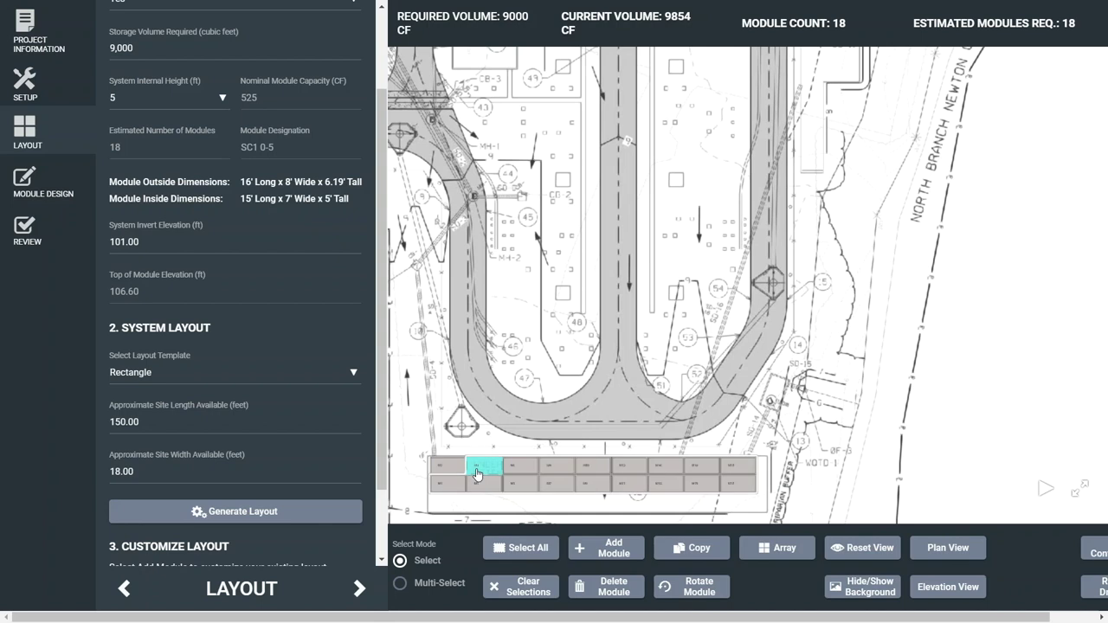
click(401, 586)
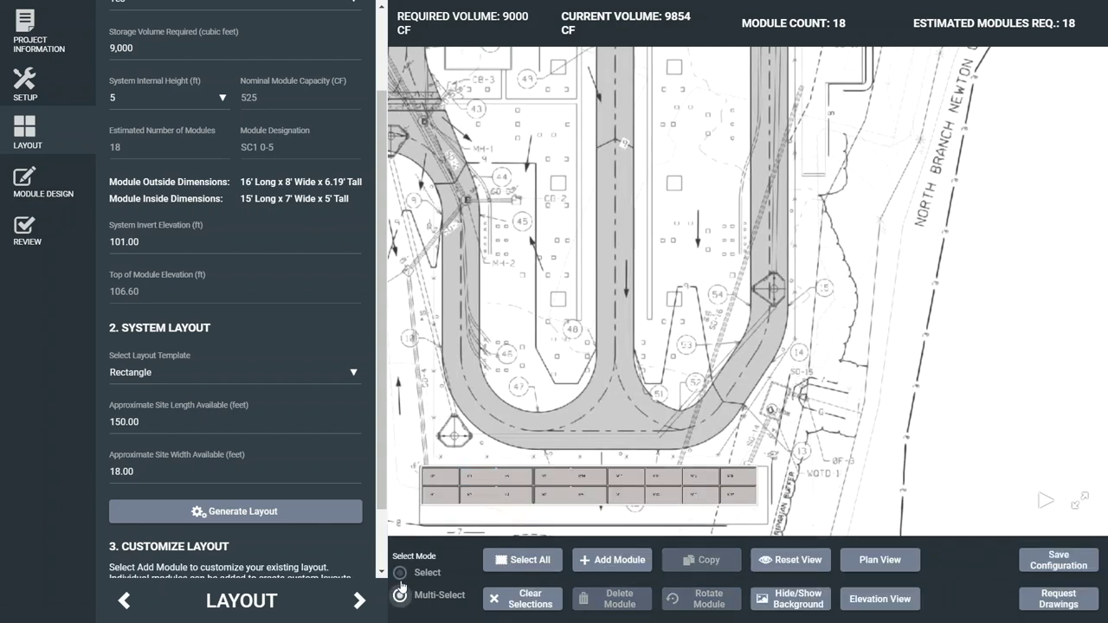
click(435, 495)
click(440, 477)
click(470, 497)
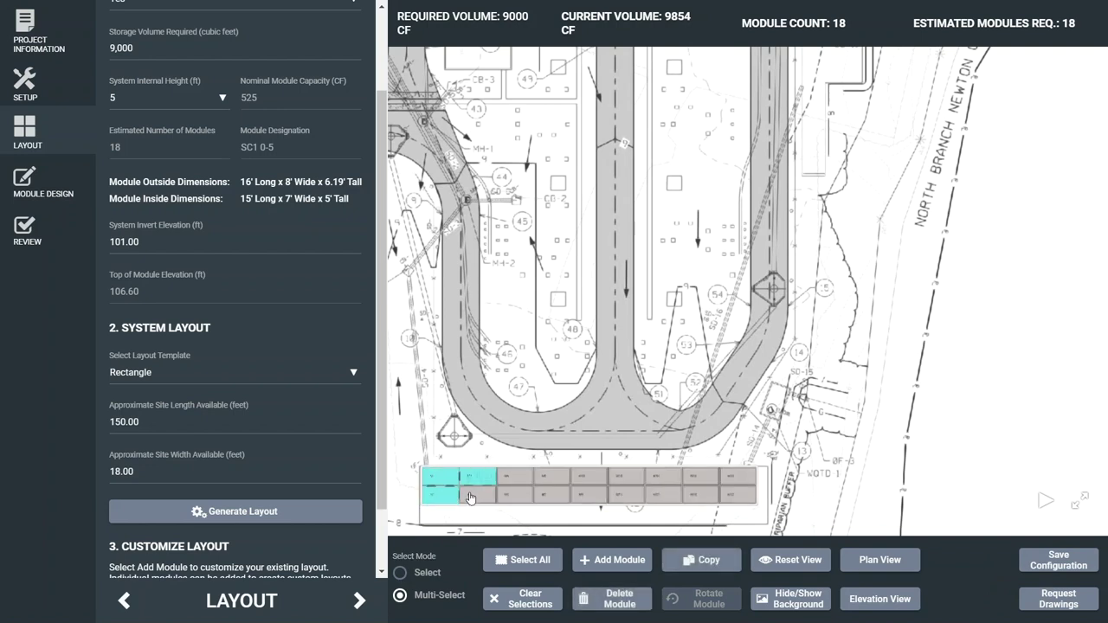
click(470, 498)
drag(469, 444, 490, 409)
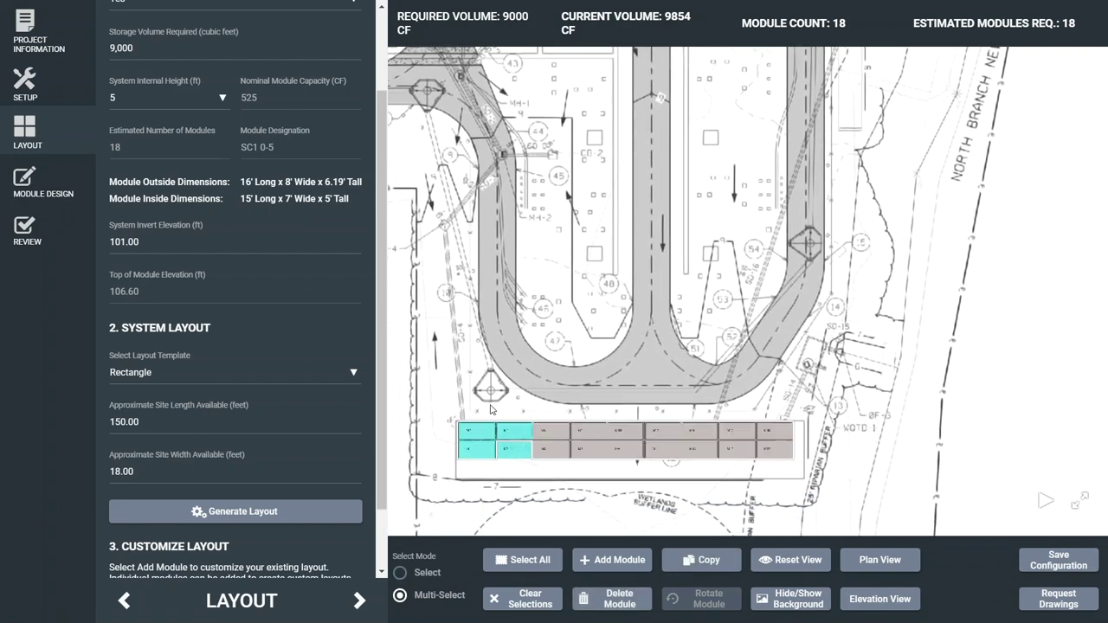
scroll(490, 409, up, 5)
drag(778, 485, 781, 126)
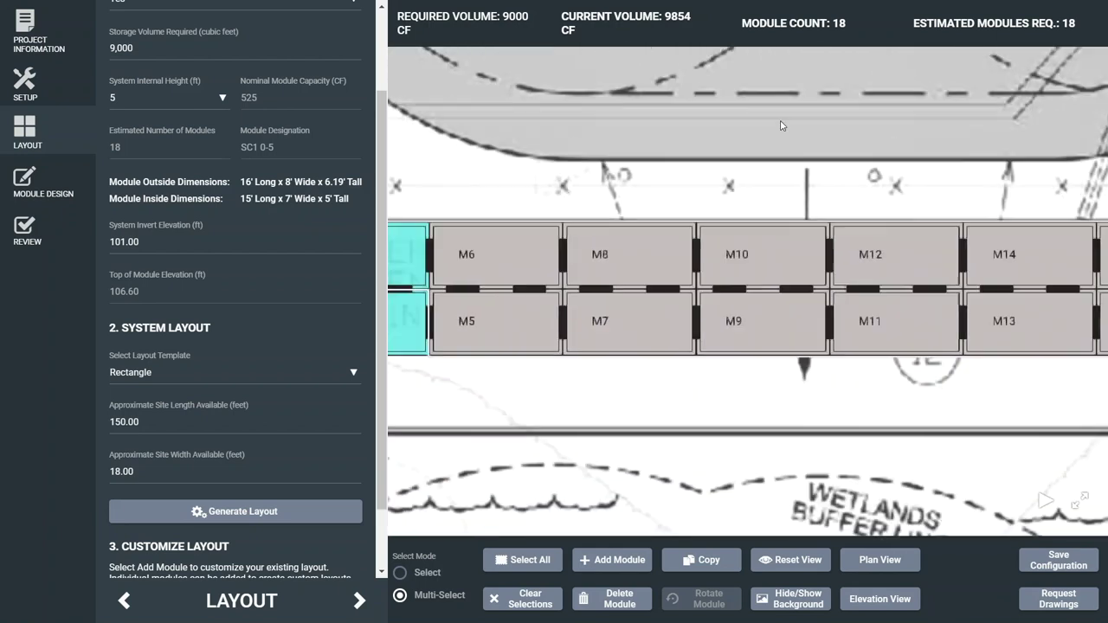
scroll(822, 281, down, 5)
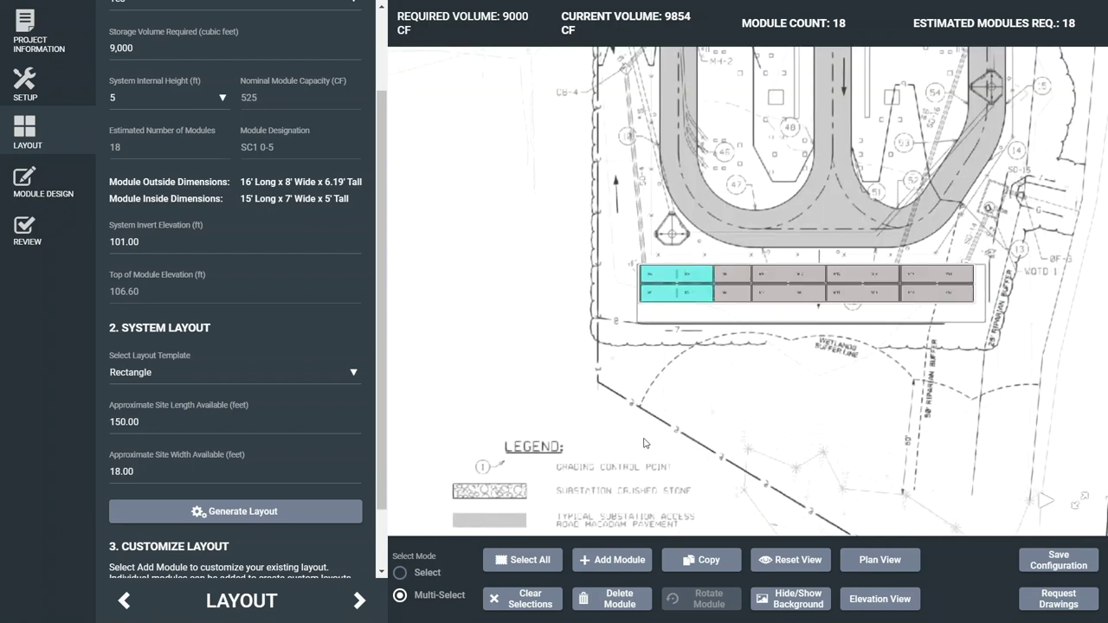
drag(643, 443, 494, 521)
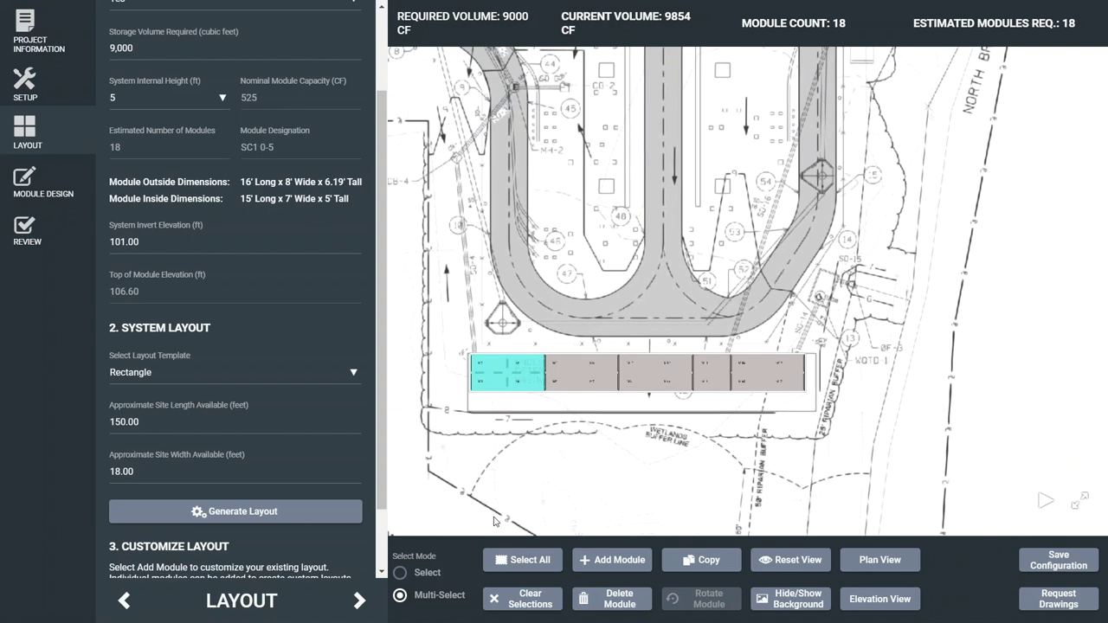
click(617, 603)
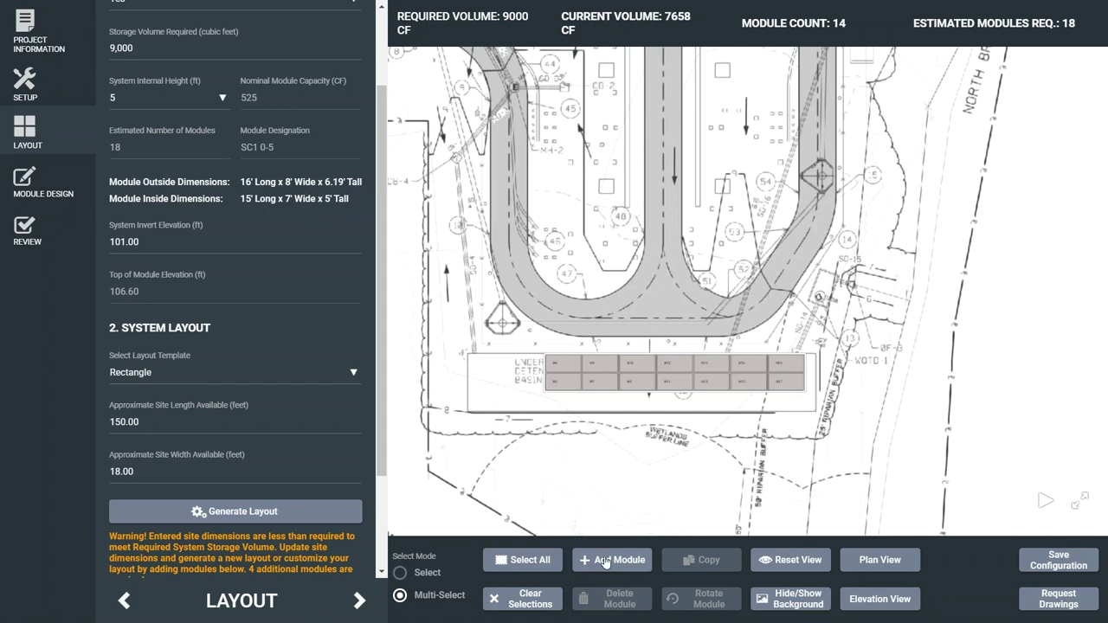
Add a module and array it into a 2-row, 2-column block, bringing the layout to 18 modules
click(605, 560)
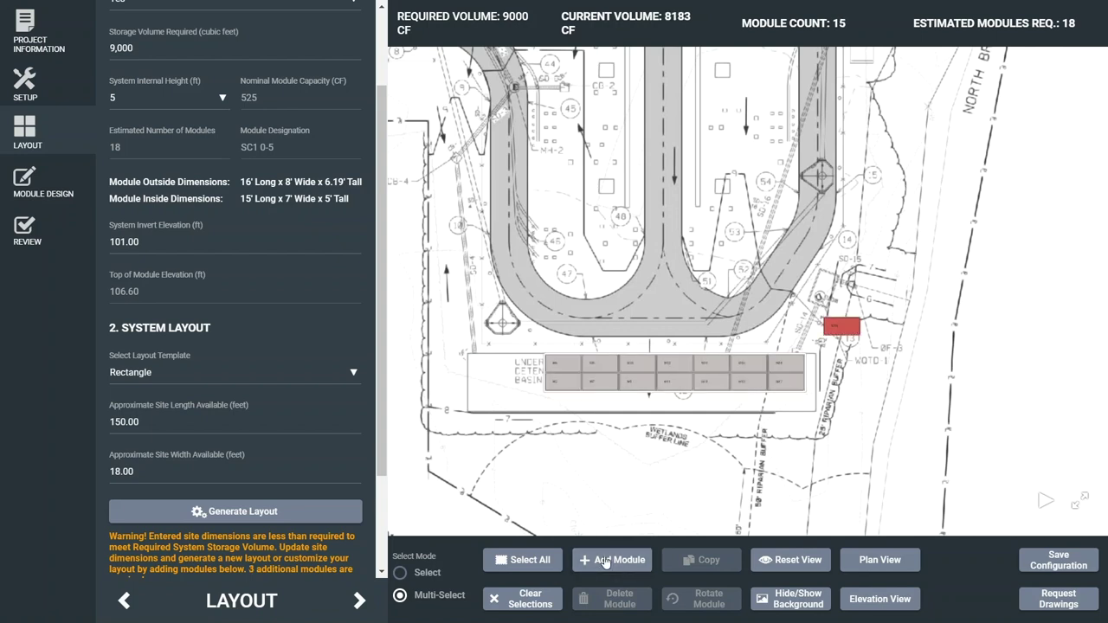
click(419, 573)
click(843, 332)
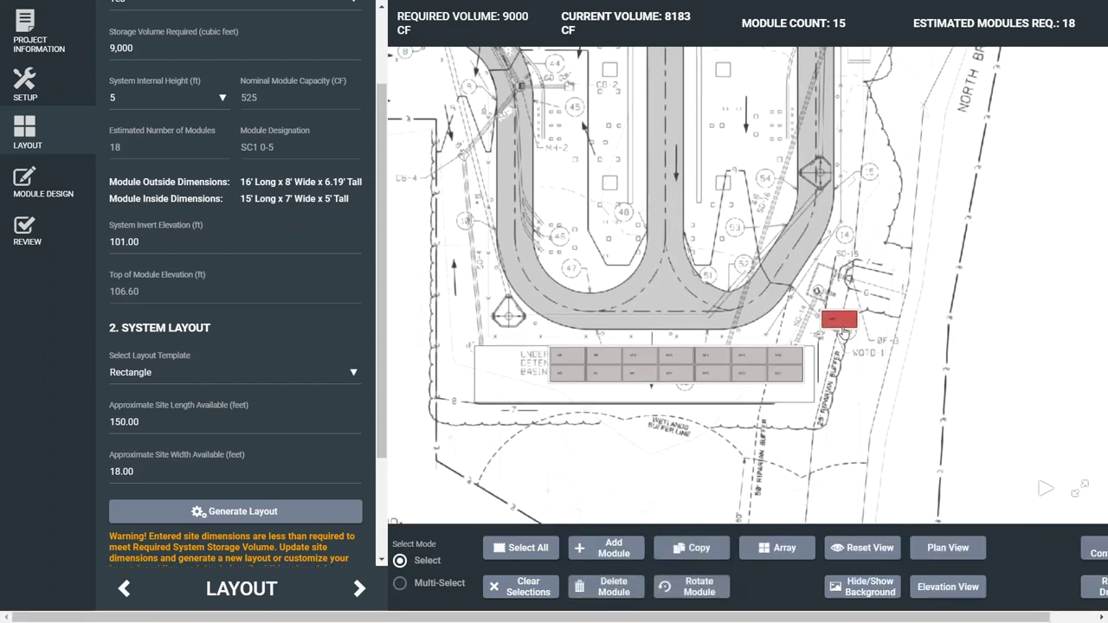
click(775, 552)
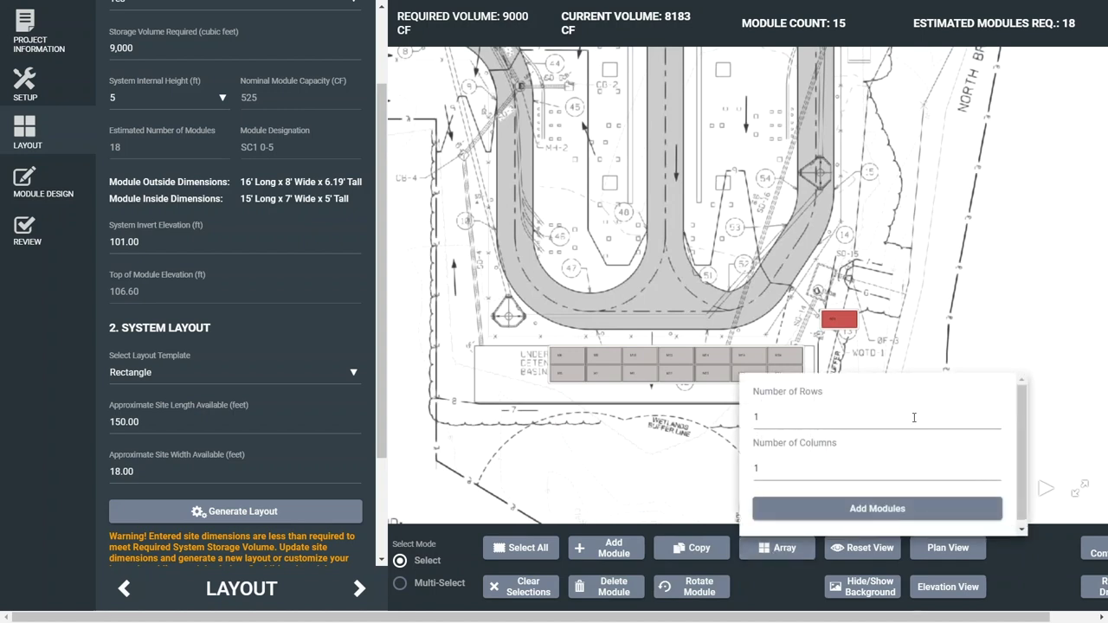
click(992, 413)
click(955, 471)
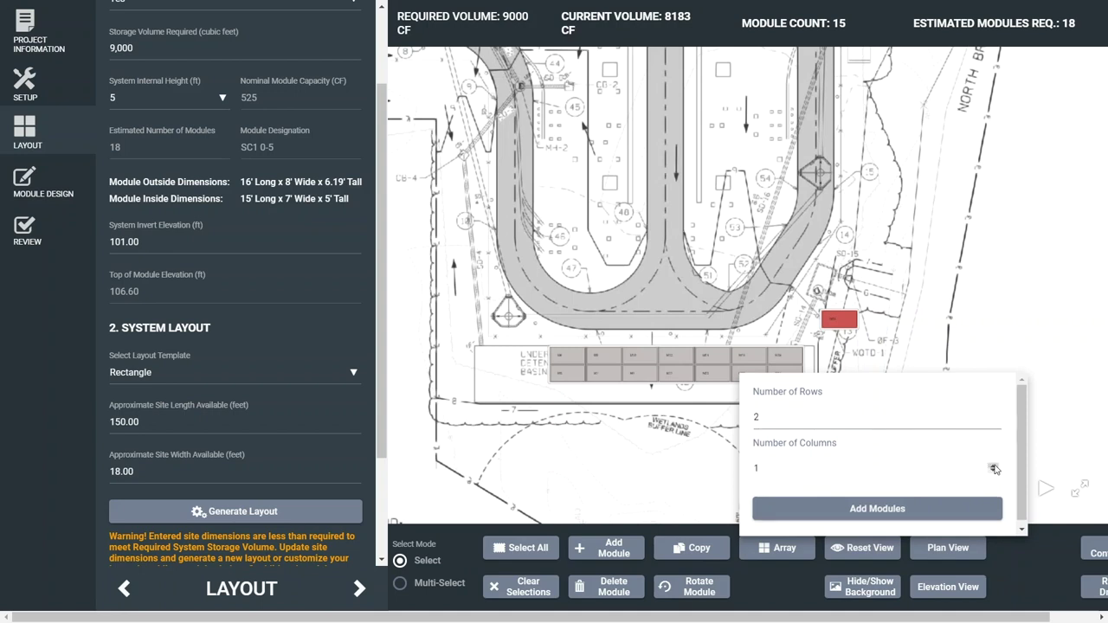
click(994, 468)
click(914, 513)
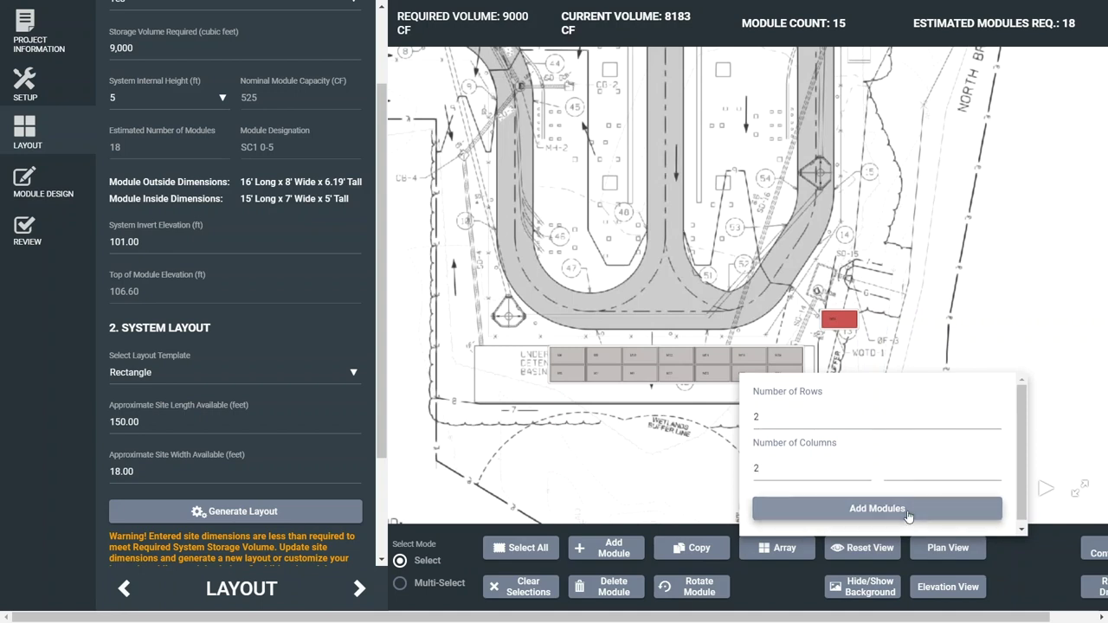
Multi-select the four added modules and drag them onto the main row's left end
click(430, 596)
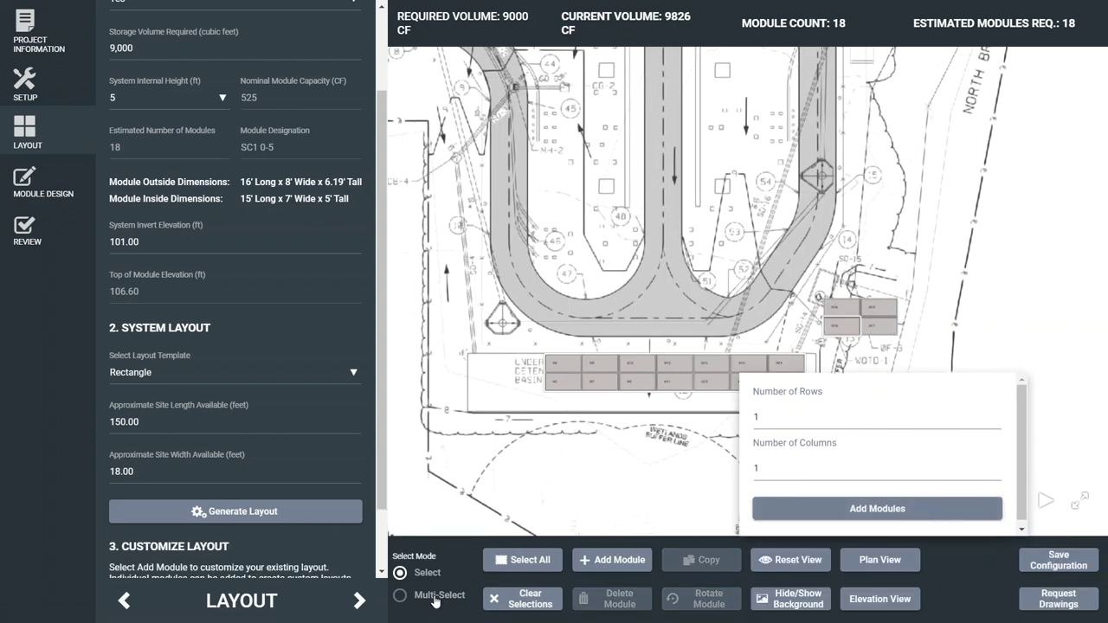
click(839, 307)
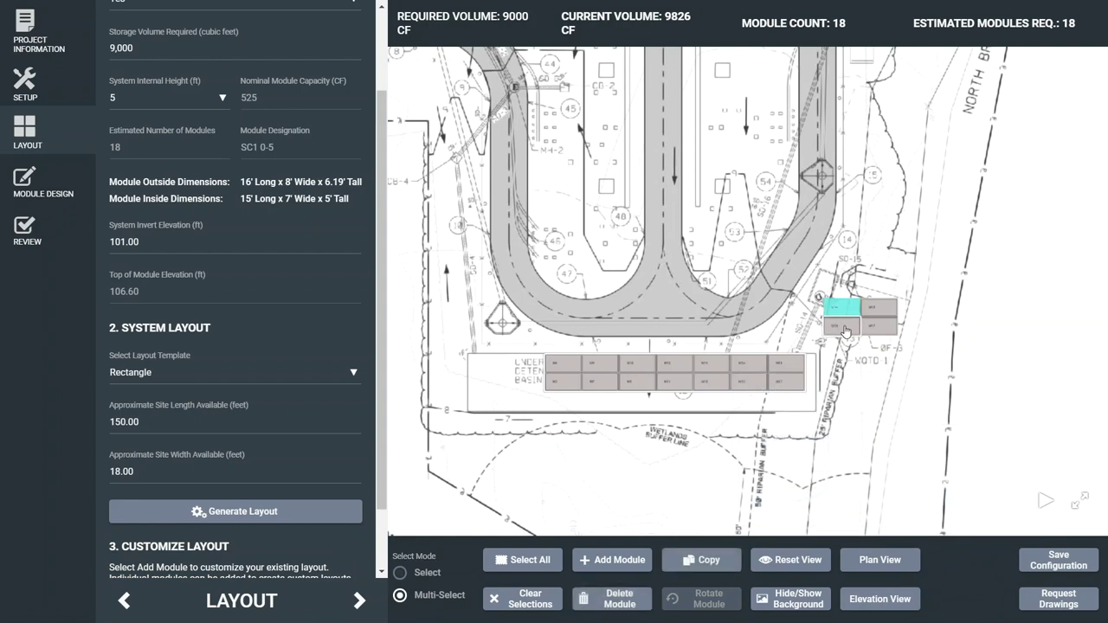
click(840, 327)
click(874, 311)
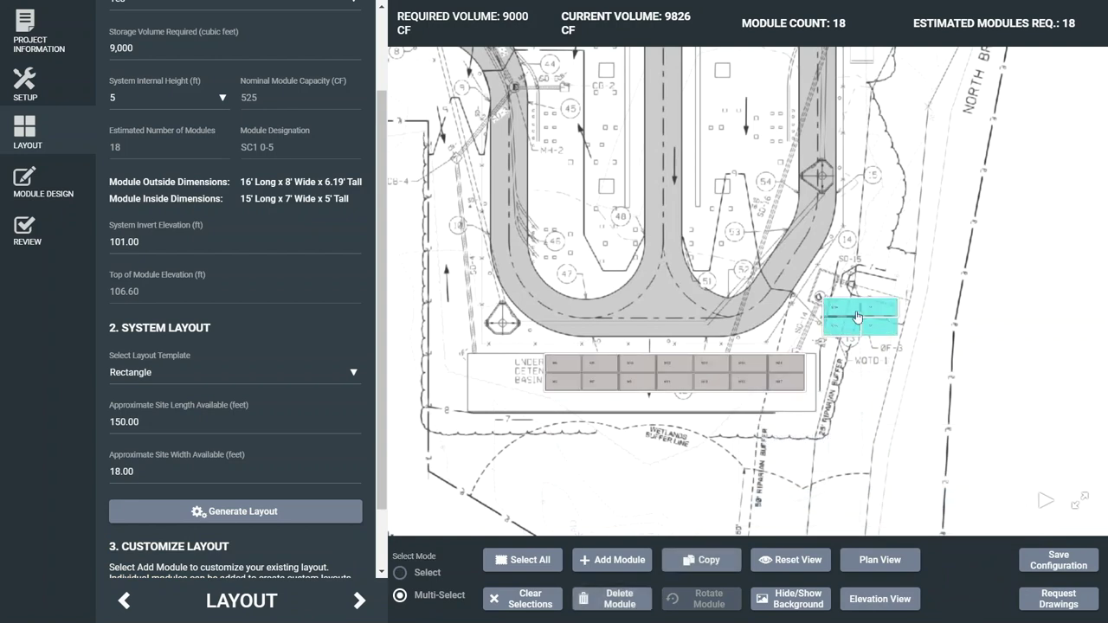
drag(874, 312, 529, 377)
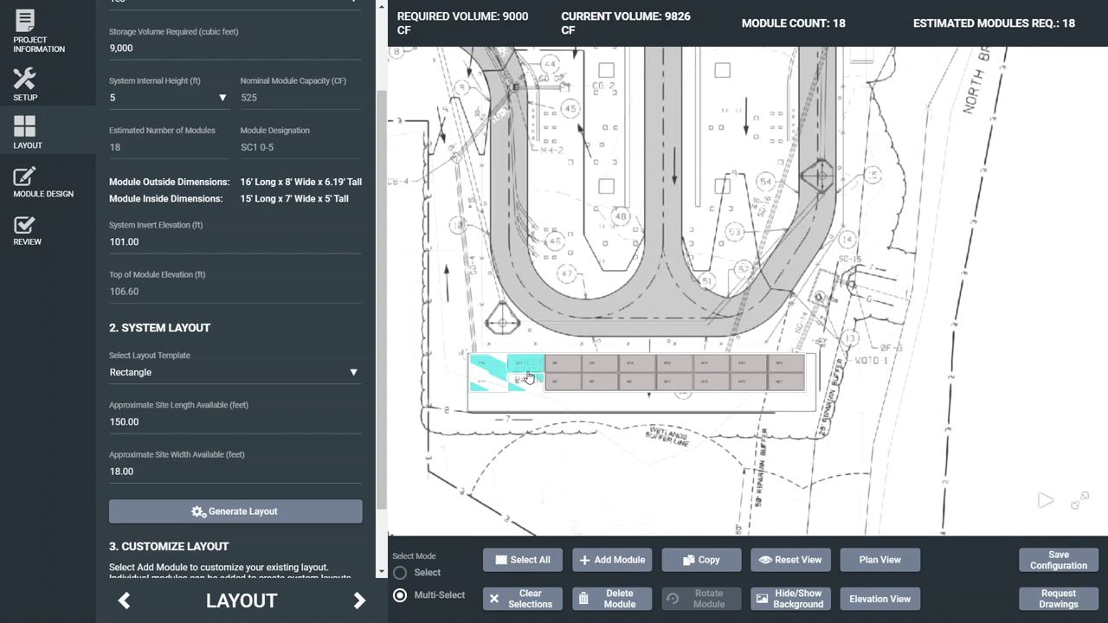
Switch back to Select mode, preview the layout's plan and typical elevation drawings, then continue to Module Design
click(423, 576)
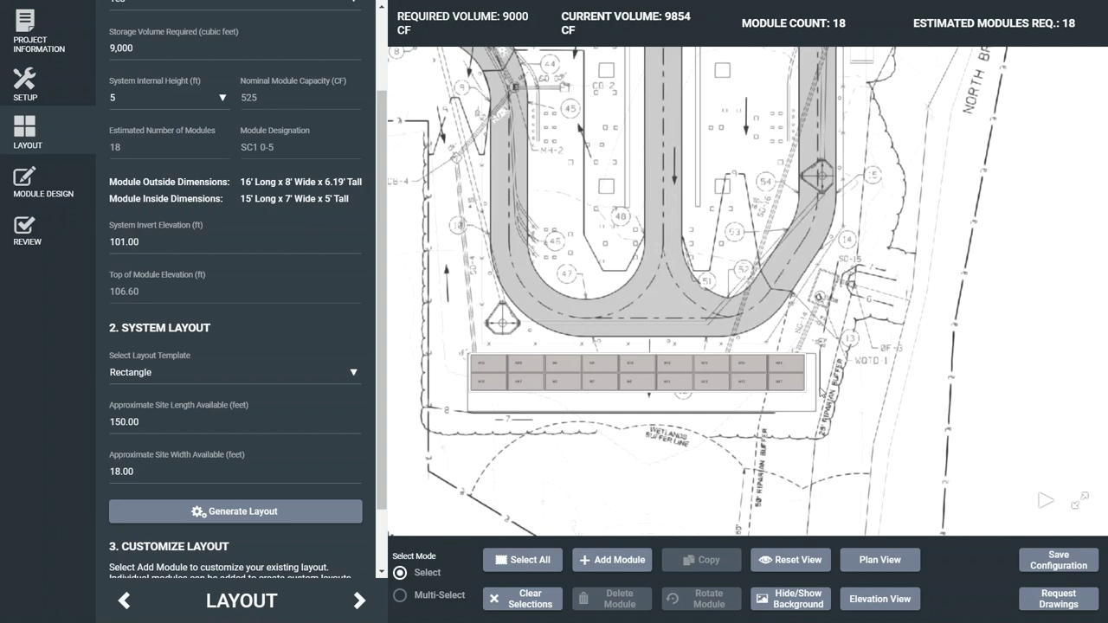
click(870, 562)
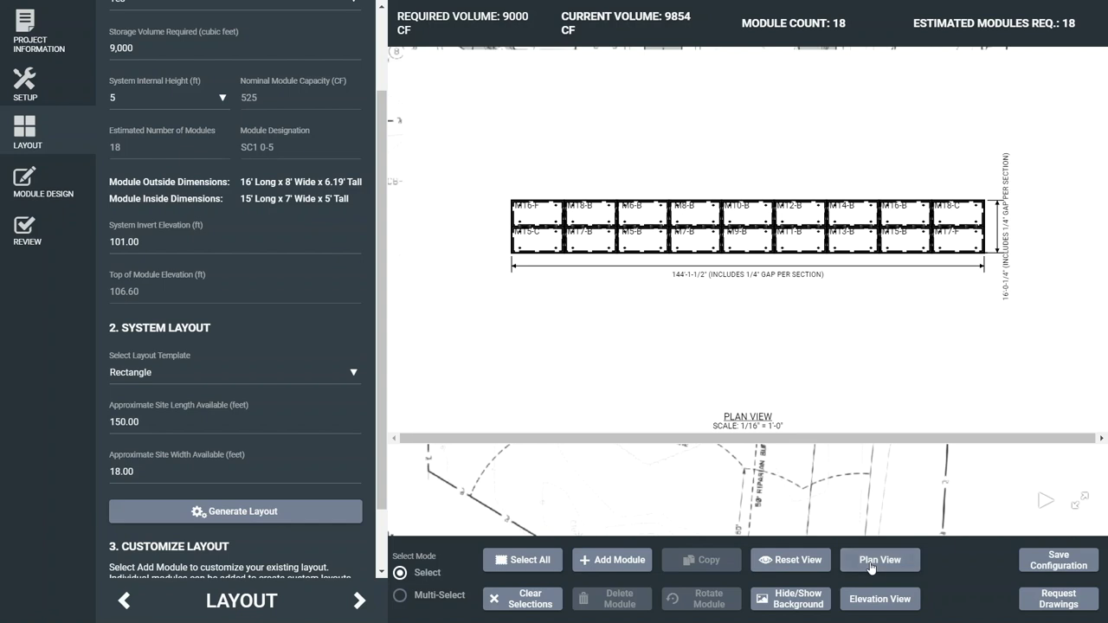
click(871, 564)
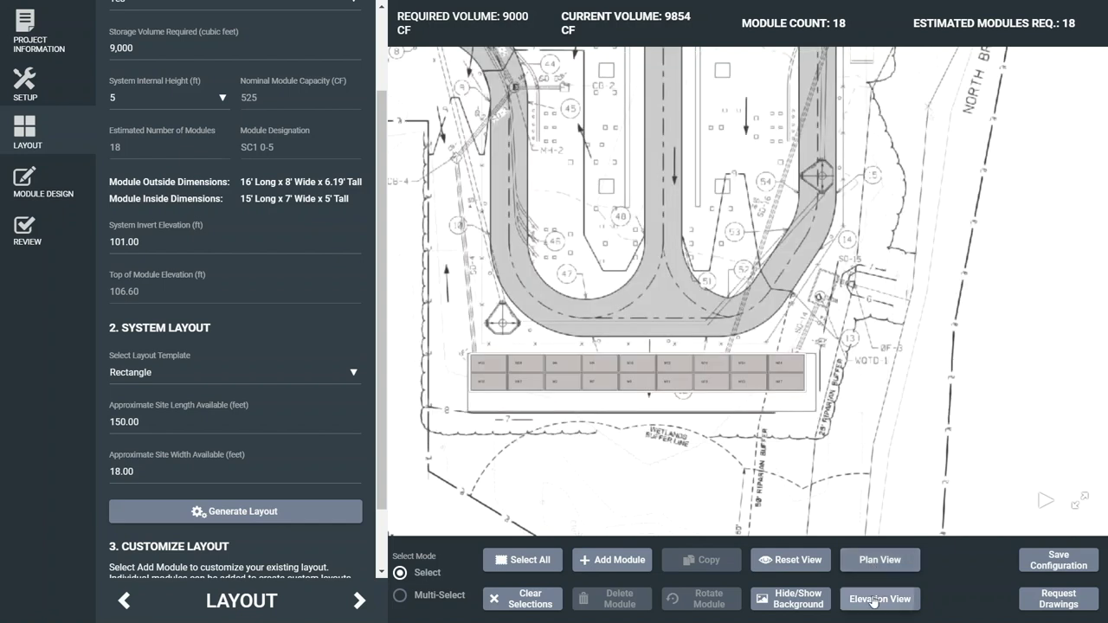
click(873, 599)
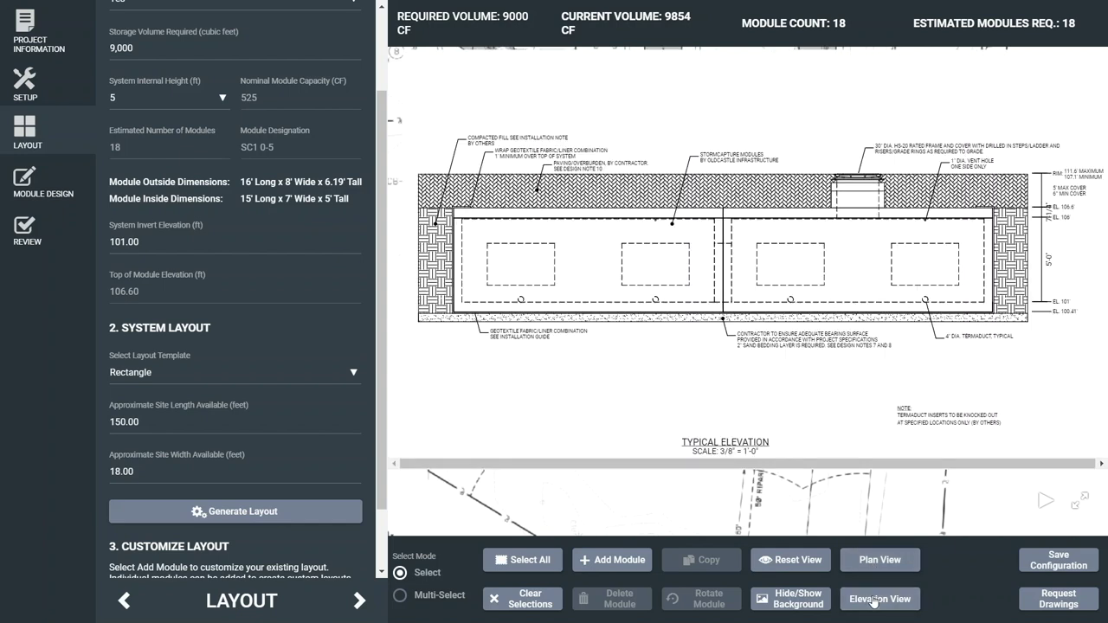
click(873, 599)
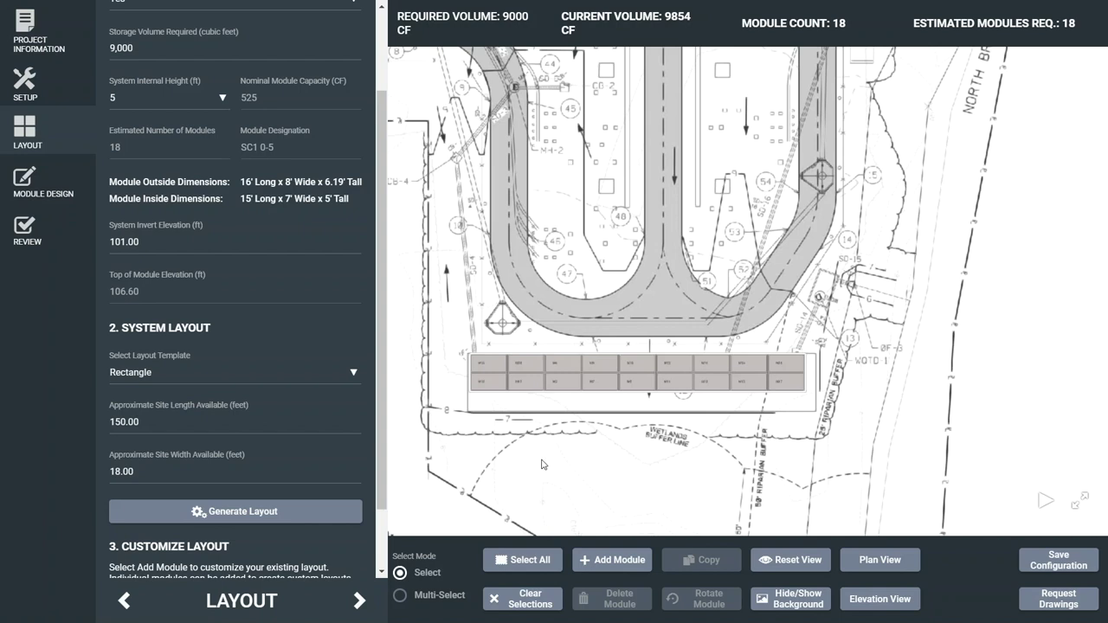
click(359, 599)
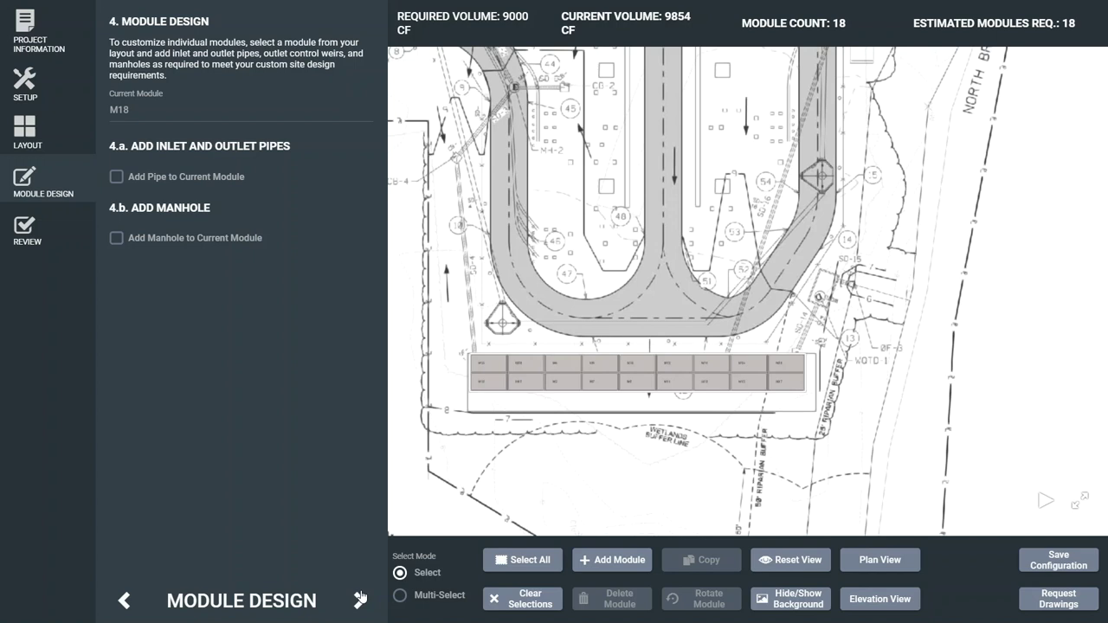
Make M16 the current module and give it a single pipe
scroll(550, 381, up, 5)
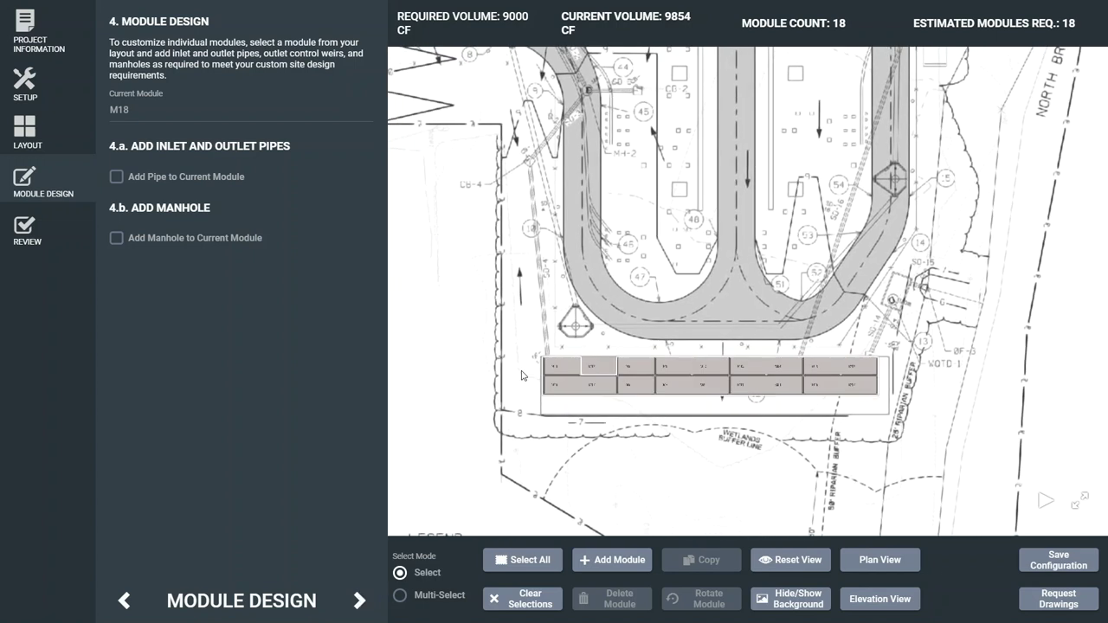
scroll(549, 381, down, 4)
scroll(596, 275, up, 3)
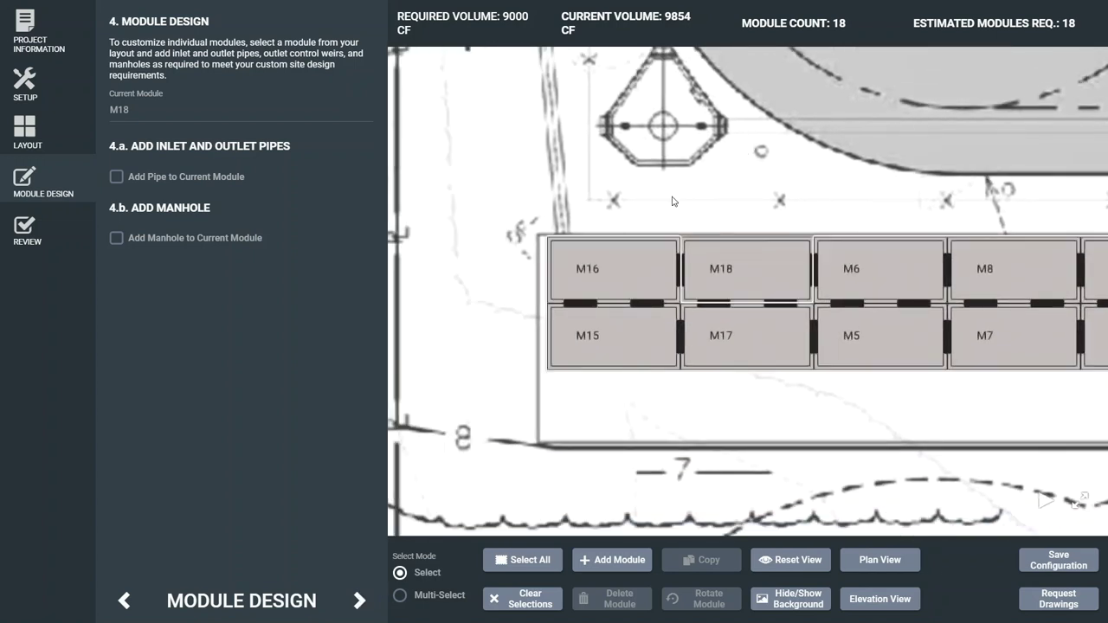
click(585, 284)
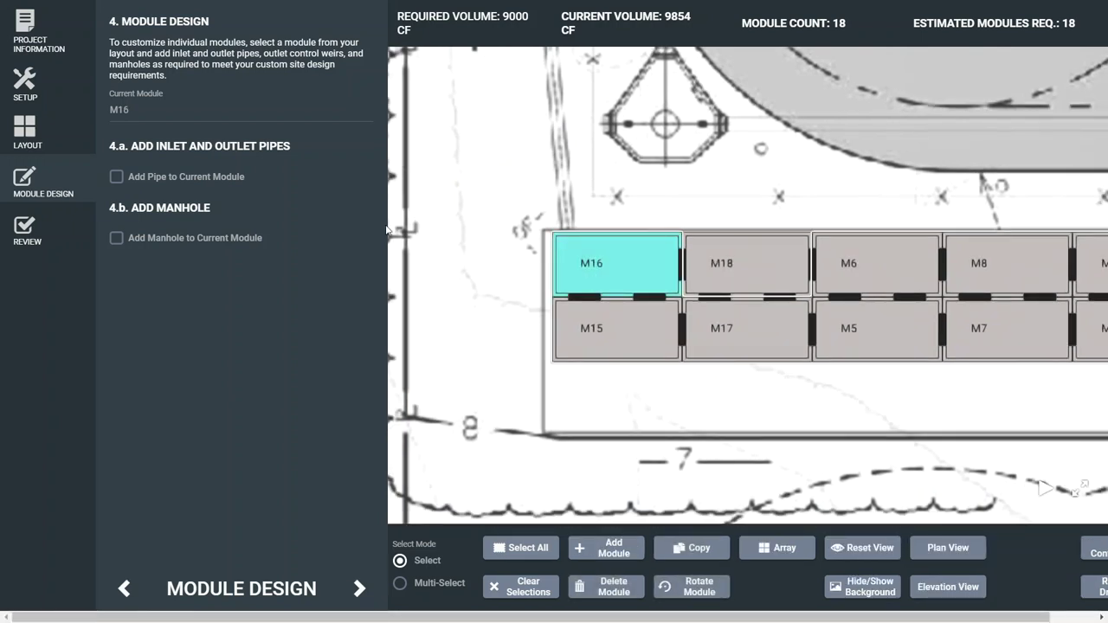
click(116, 177)
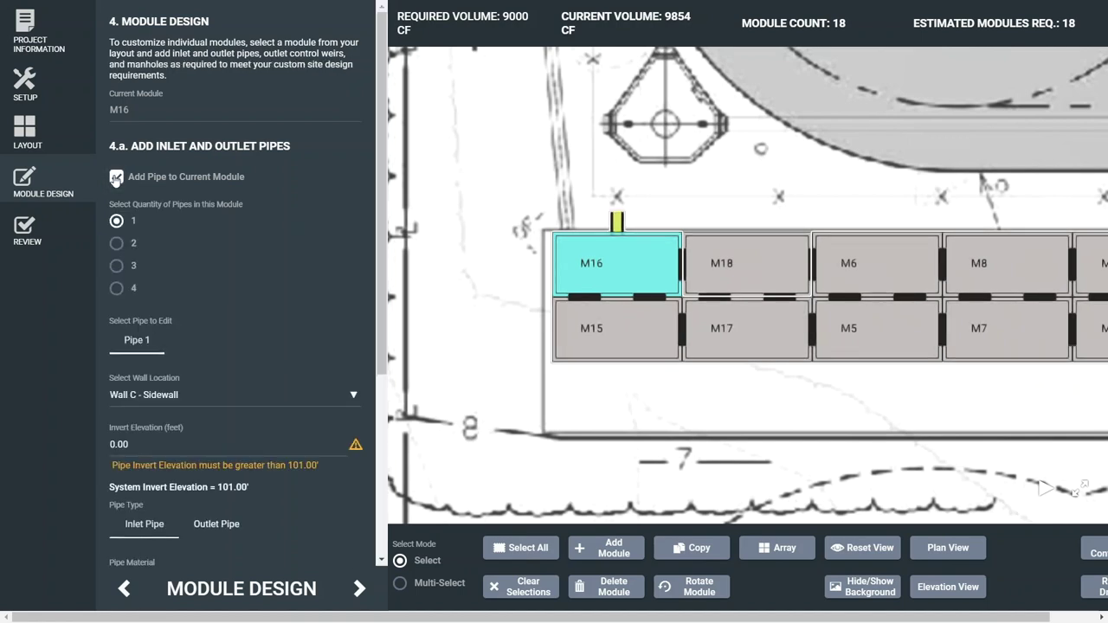
click(119, 245)
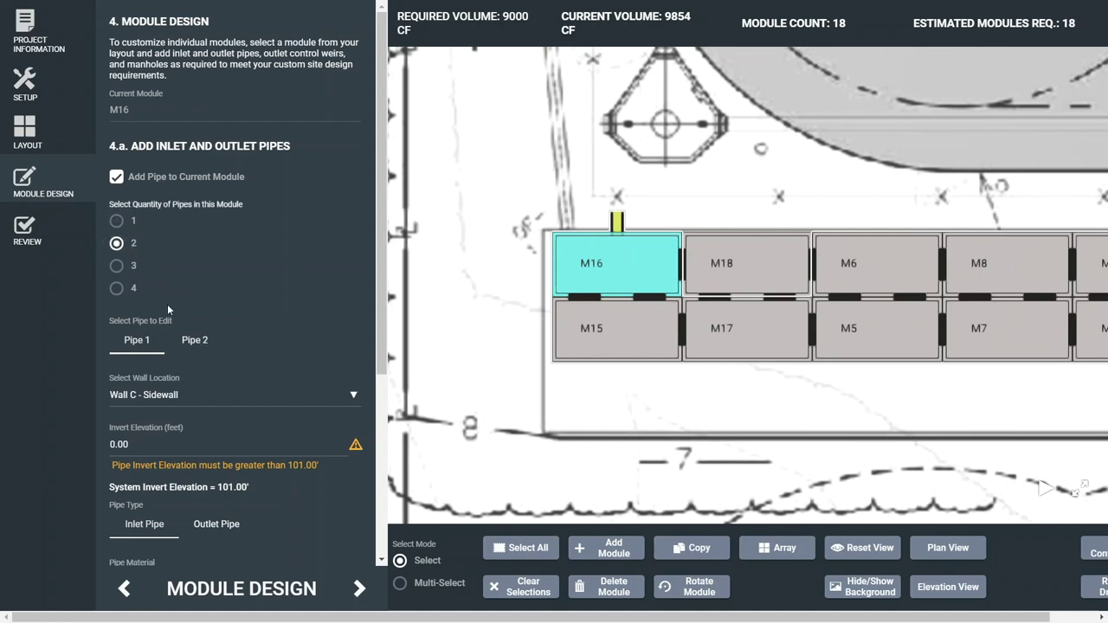
click(188, 341)
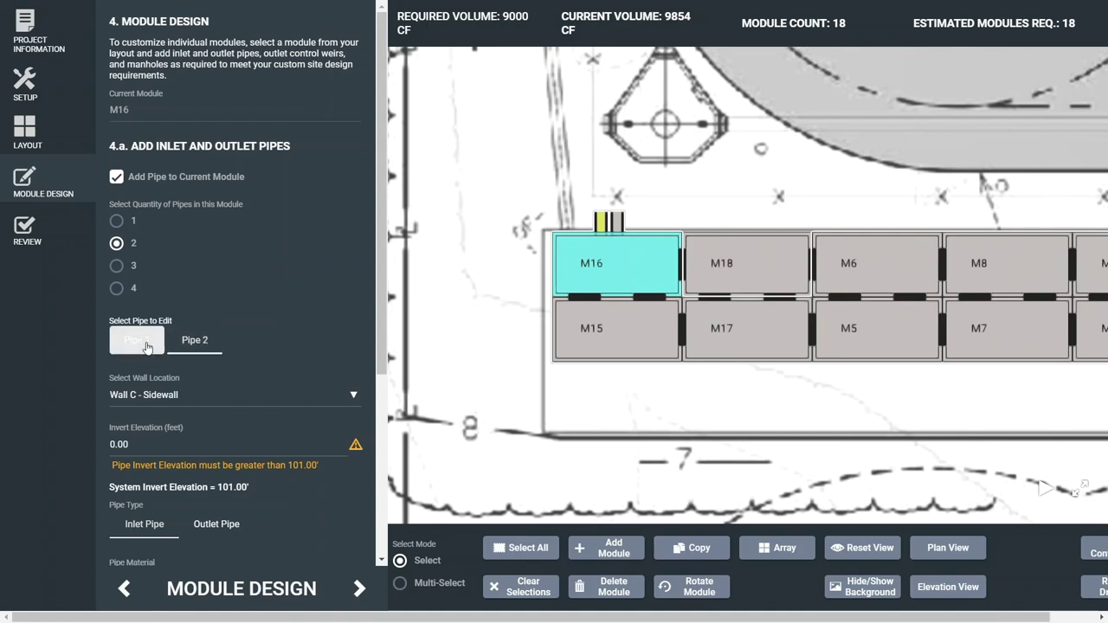
click(140, 346)
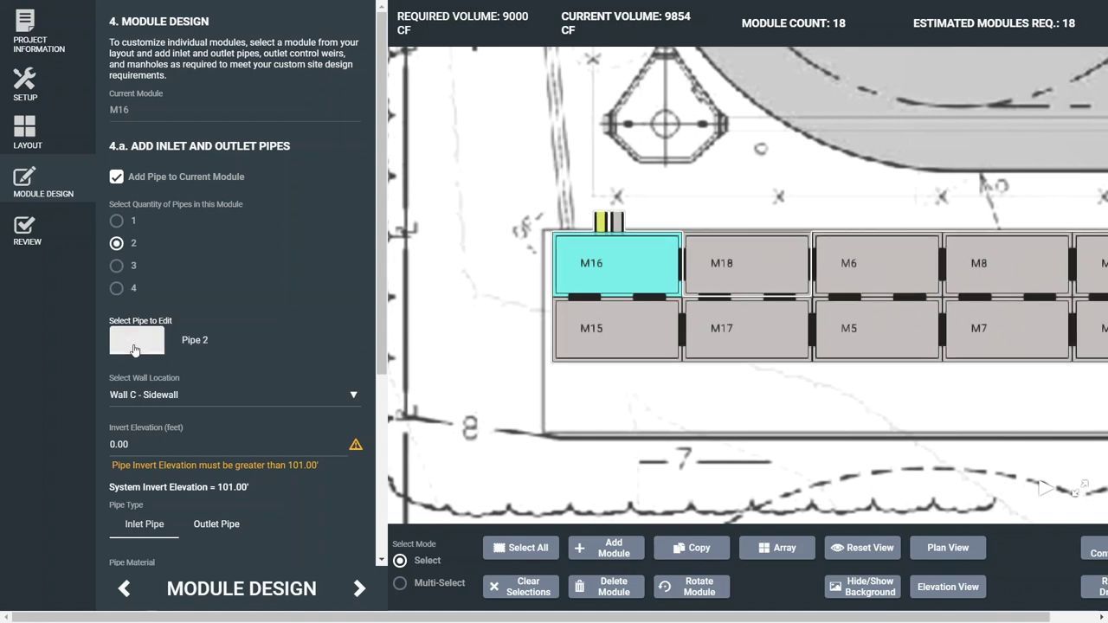
click(117, 224)
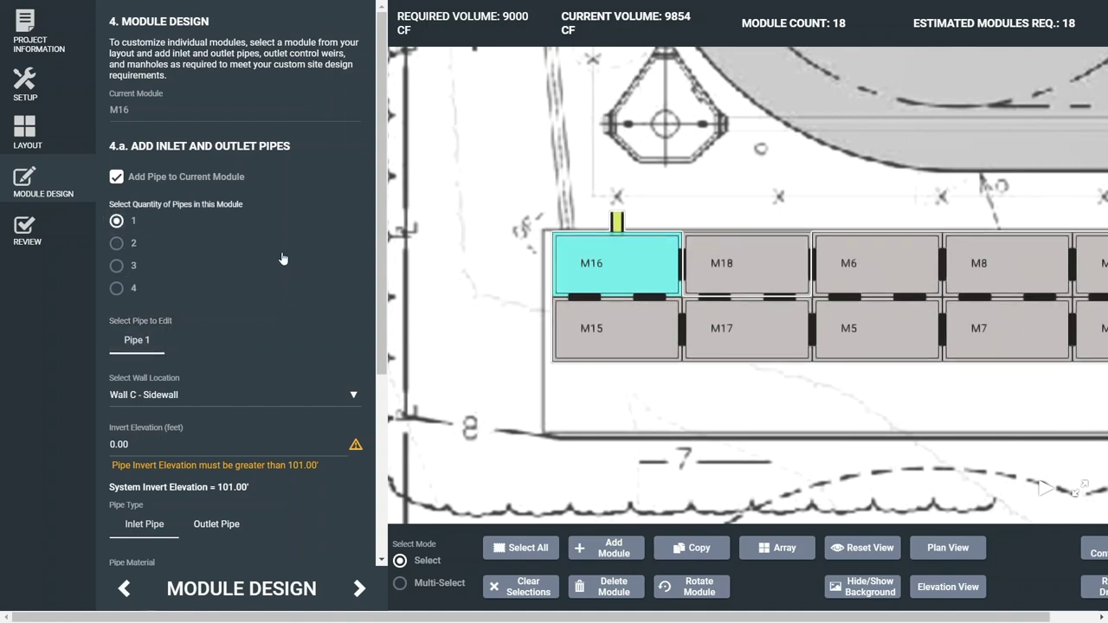
Set the M16 pipe's invert elevation to 102.00 ft
scroll(376, 301, down, 2)
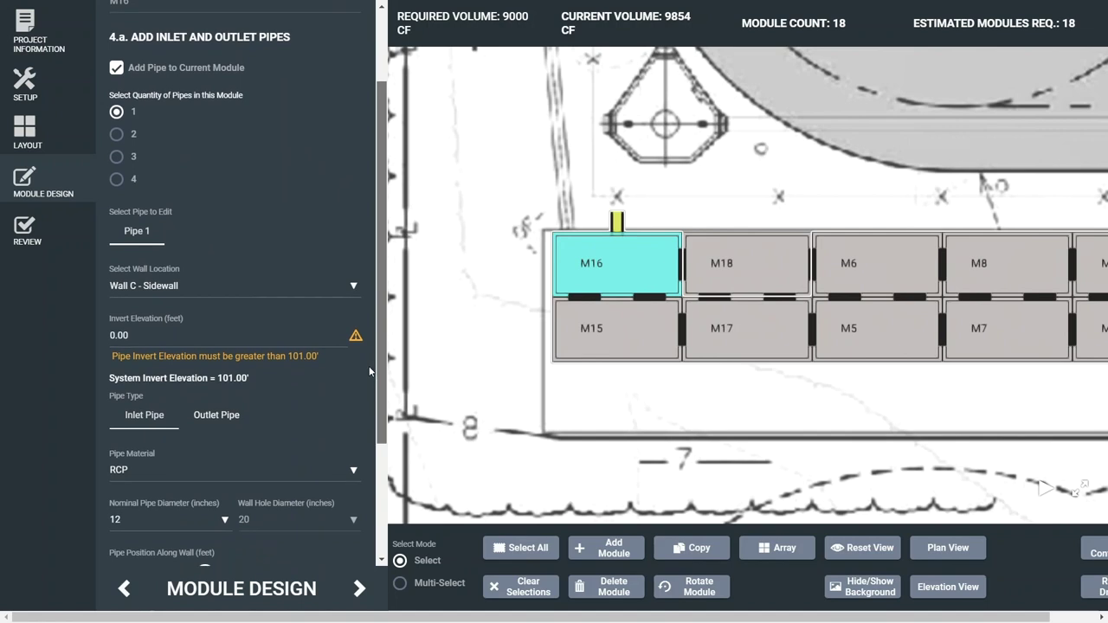
click(322, 334)
key(BackSpace)
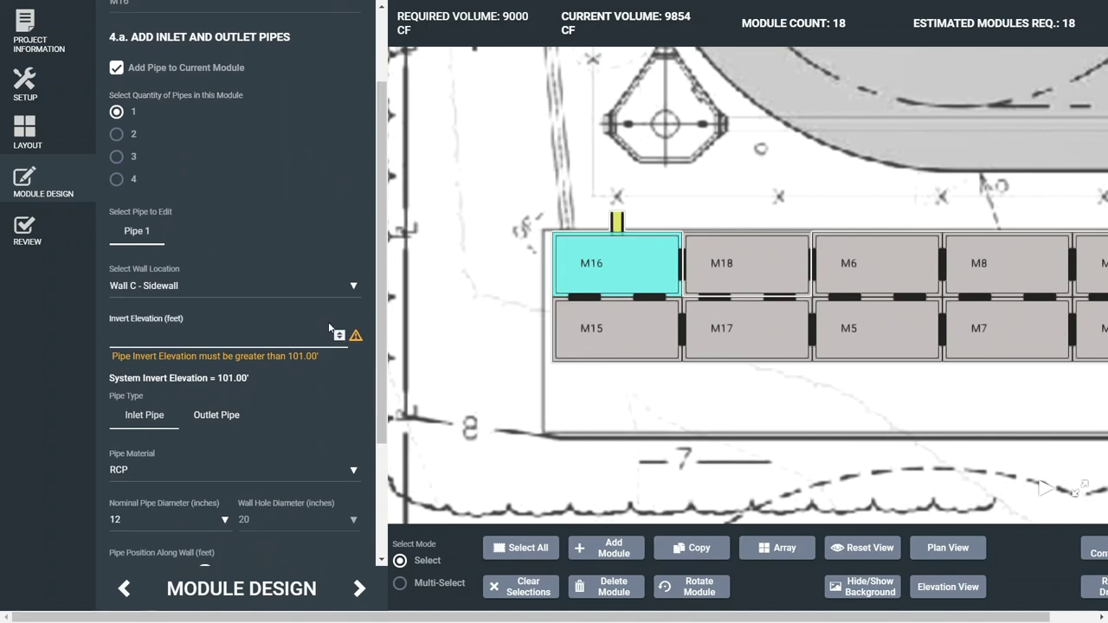
text(102)
click(321, 376)
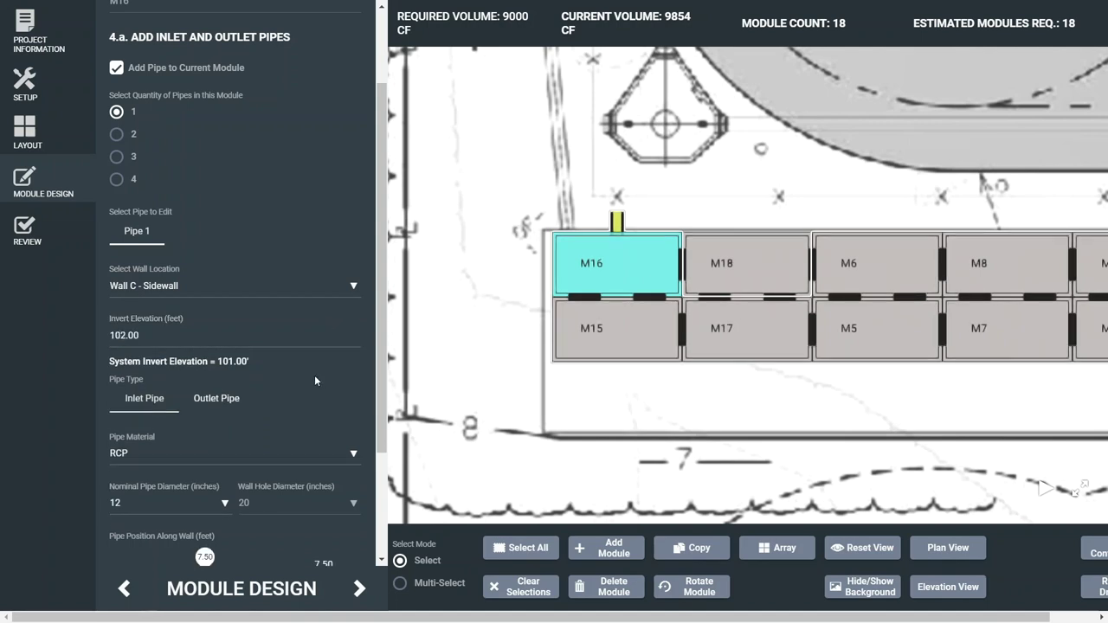
Make the M16 pipe an 18-inch RCP pipe
drag(379, 352, 368, 409)
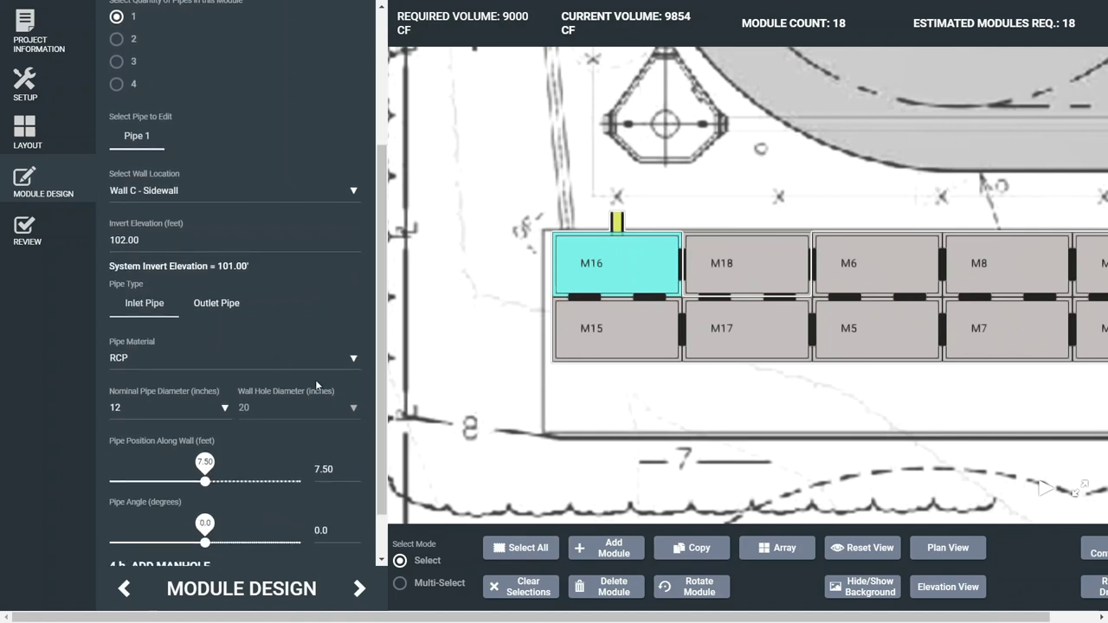
click(236, 310)
click(350, 364)
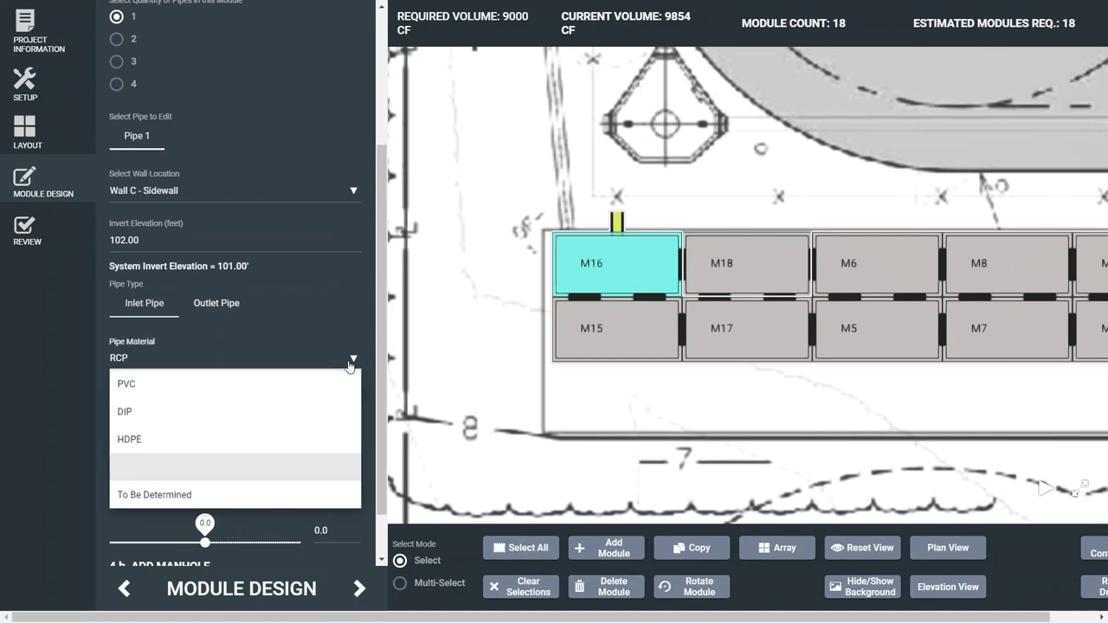
click(349, 364)
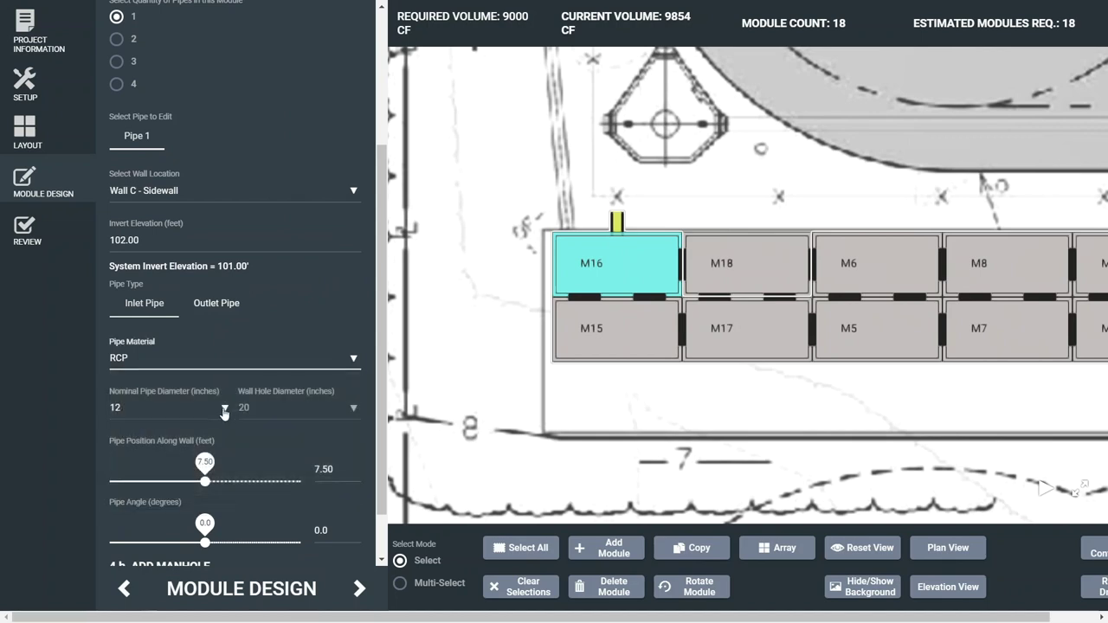
click(224, 411)
click(145, 569)
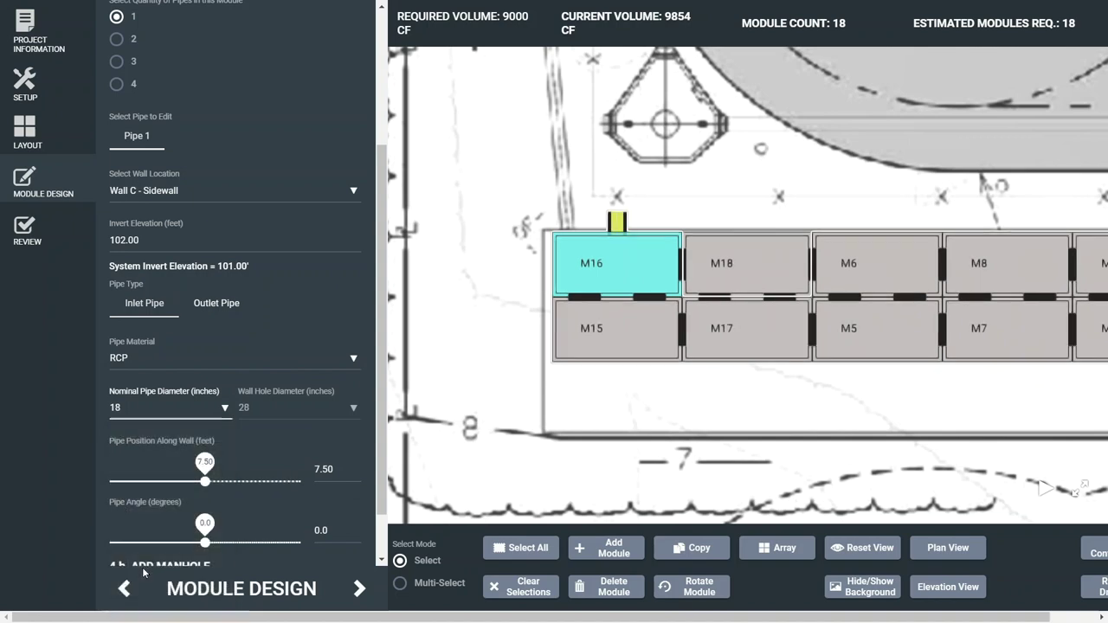
Position the inlet pipe 2.00 ft along Wall C, angled at -5.0°
scroll(370, 450, down, 2)
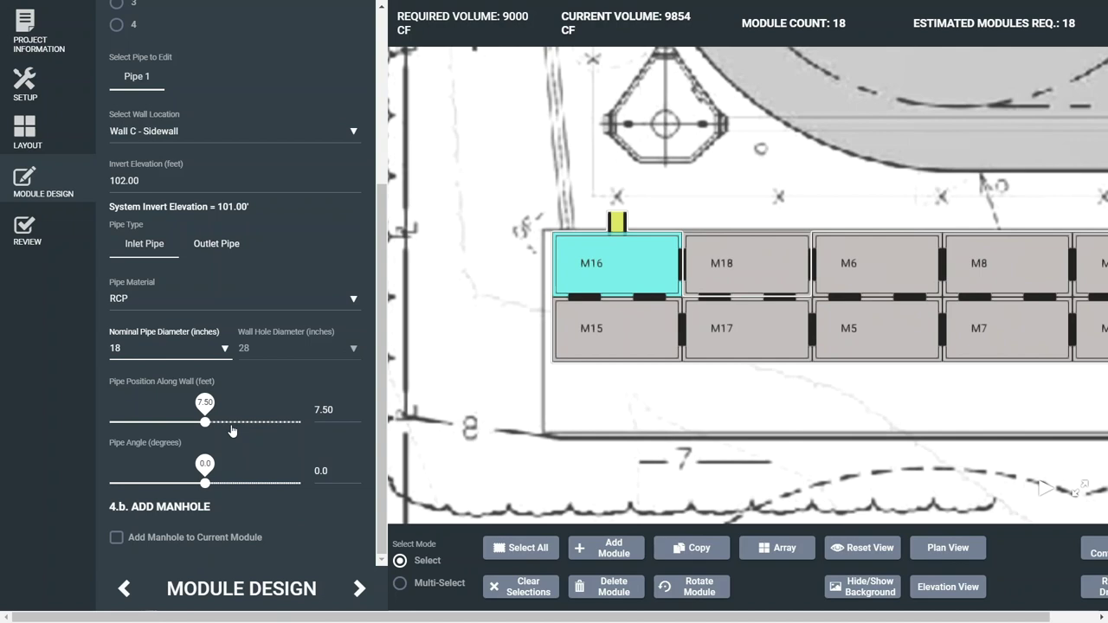
drag(205, 424, 117, 428)
click(205, 484)
drag(205, 486, 194, 489)
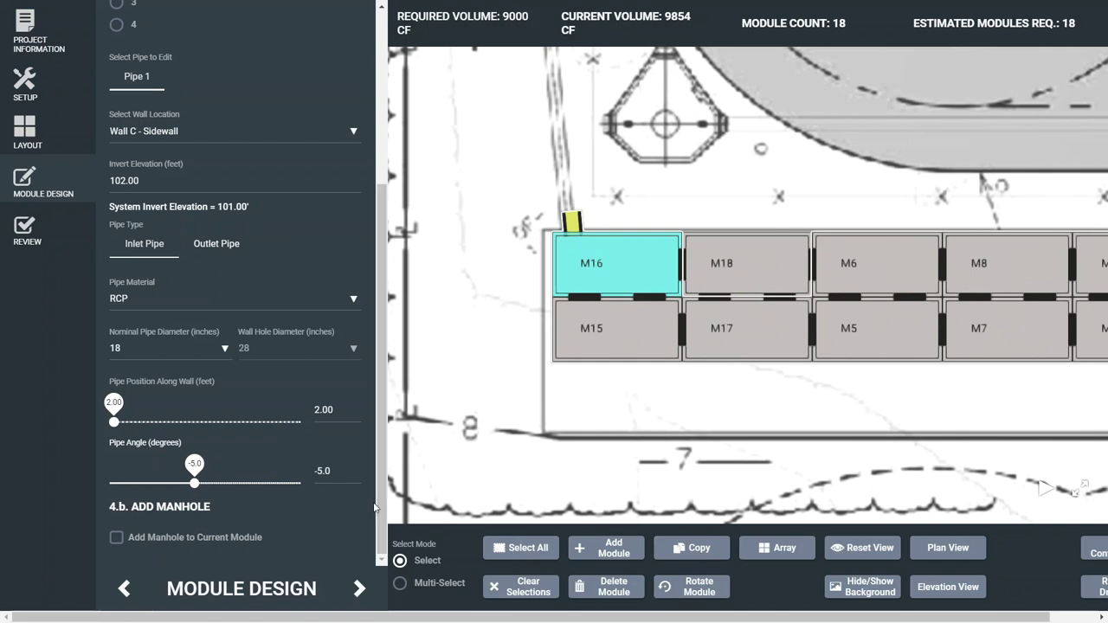
Add a manhole to M16 located at Wall C - Center
click(117, 537)
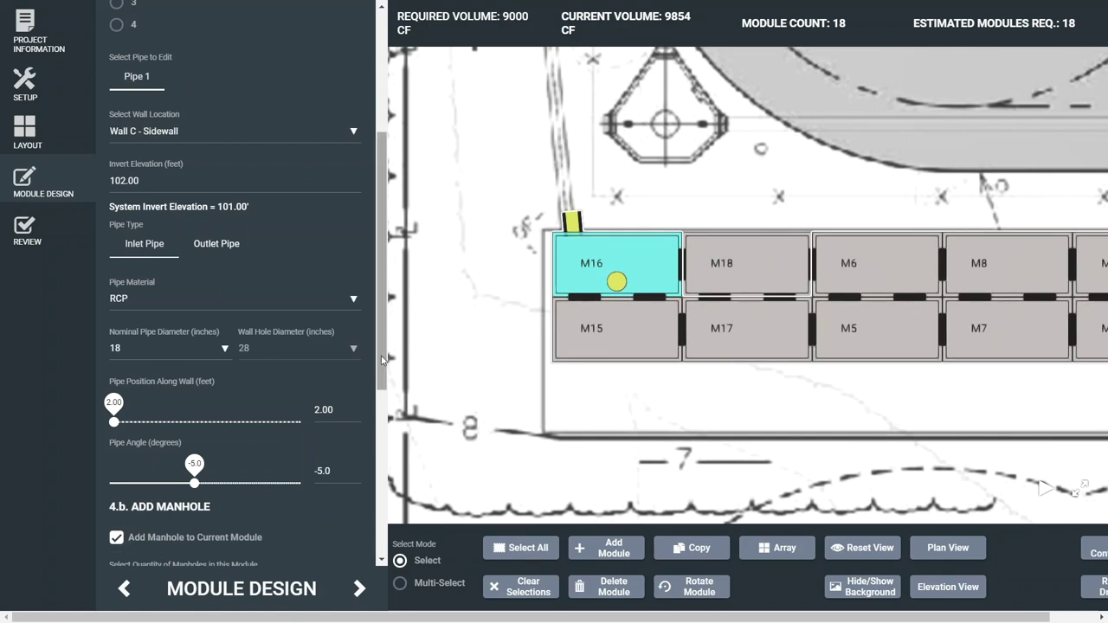
drag(378, 363, 367, 456)
scroll(367, 457, down, 2)
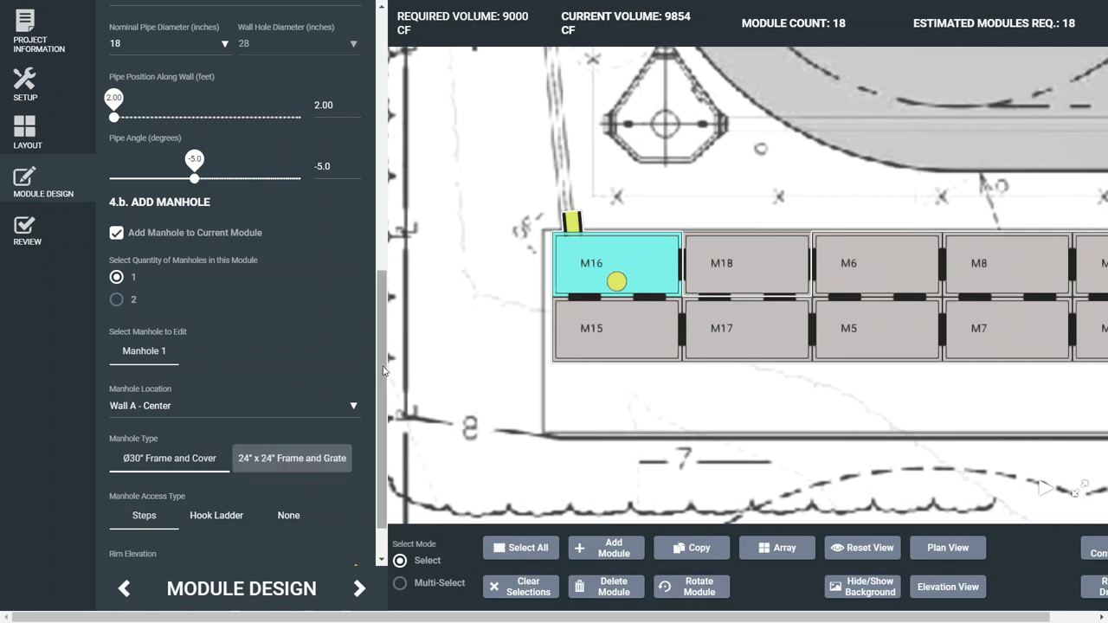
drag(384, 369, 384, 370)
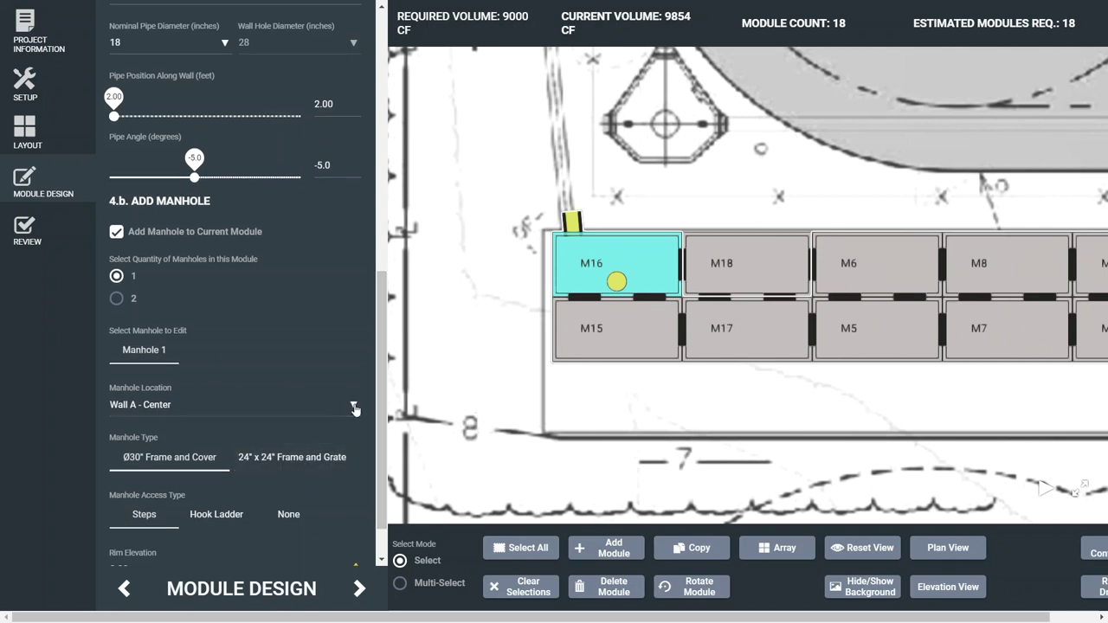
click(354, 407)
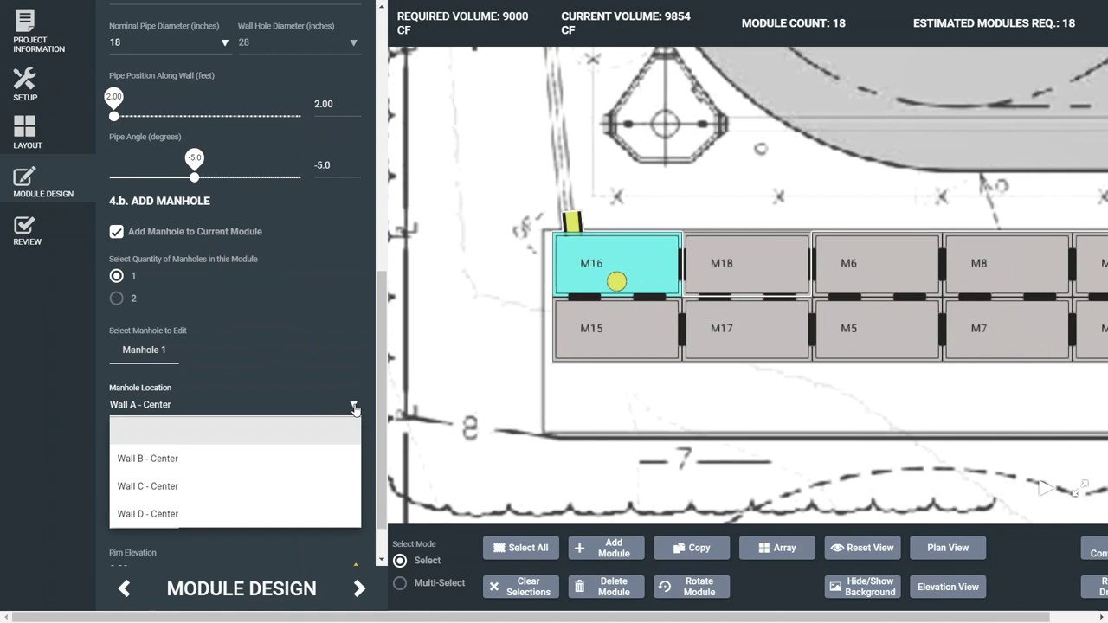
click(285, 459)
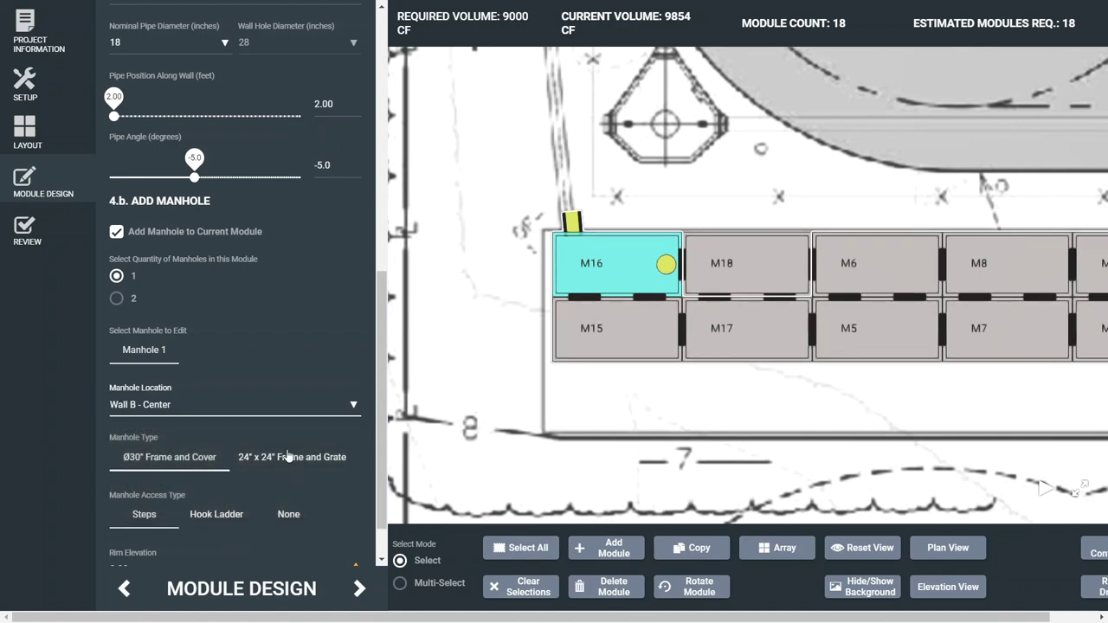
click(287, 418)
click(222, 485)
Make the manhole a 24" x 24" Frame and Grate with Steps and rim elevation 110.00
click(223, 483)
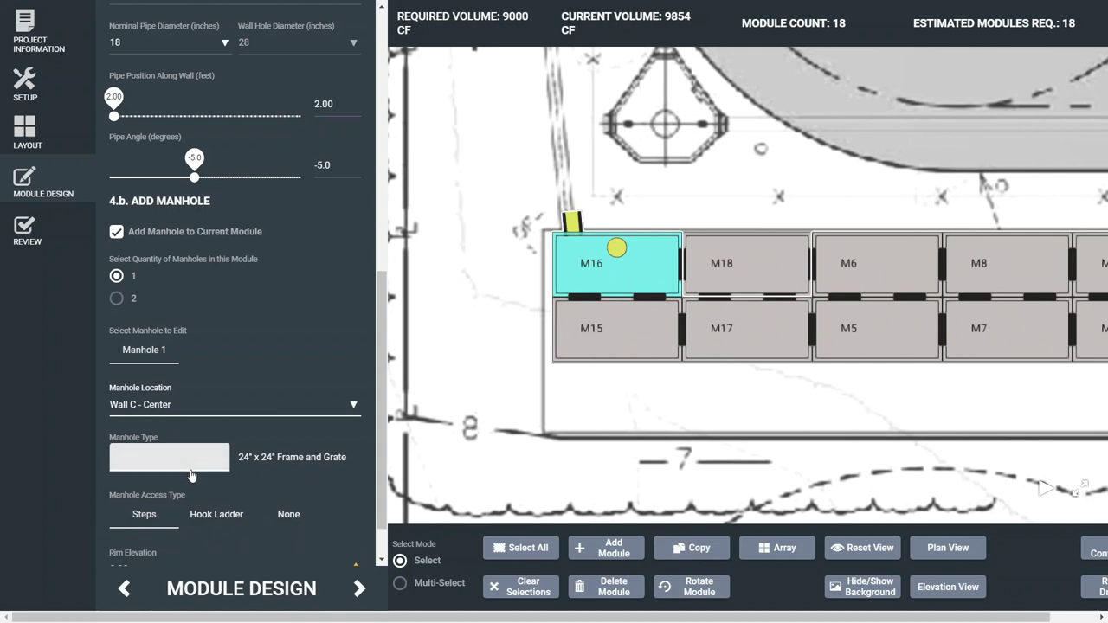
click(277, 461)
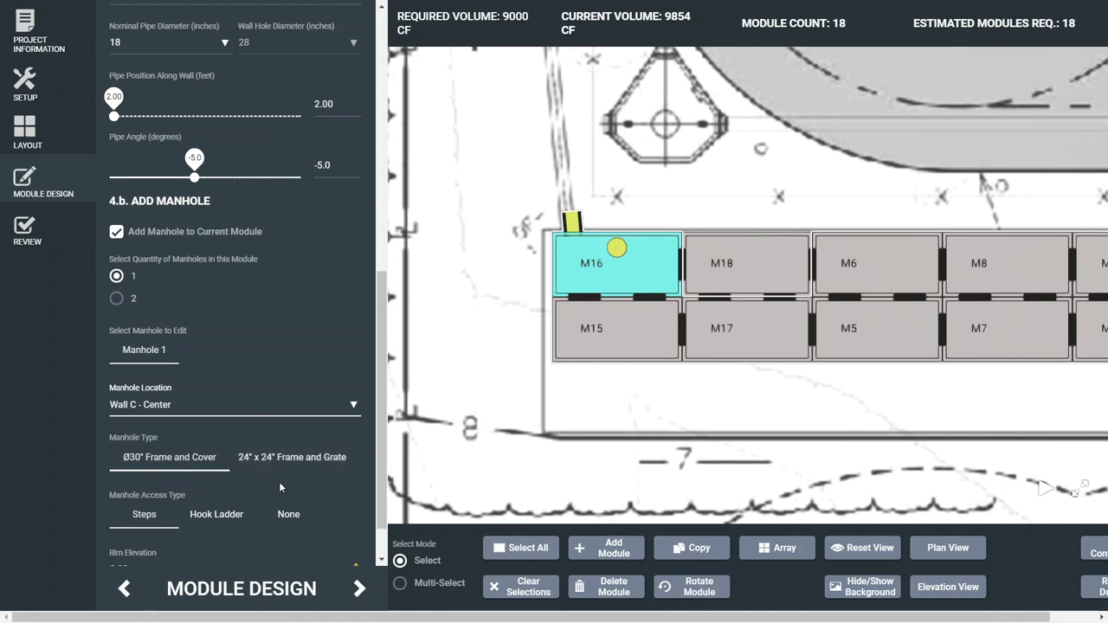
click(299, 466)
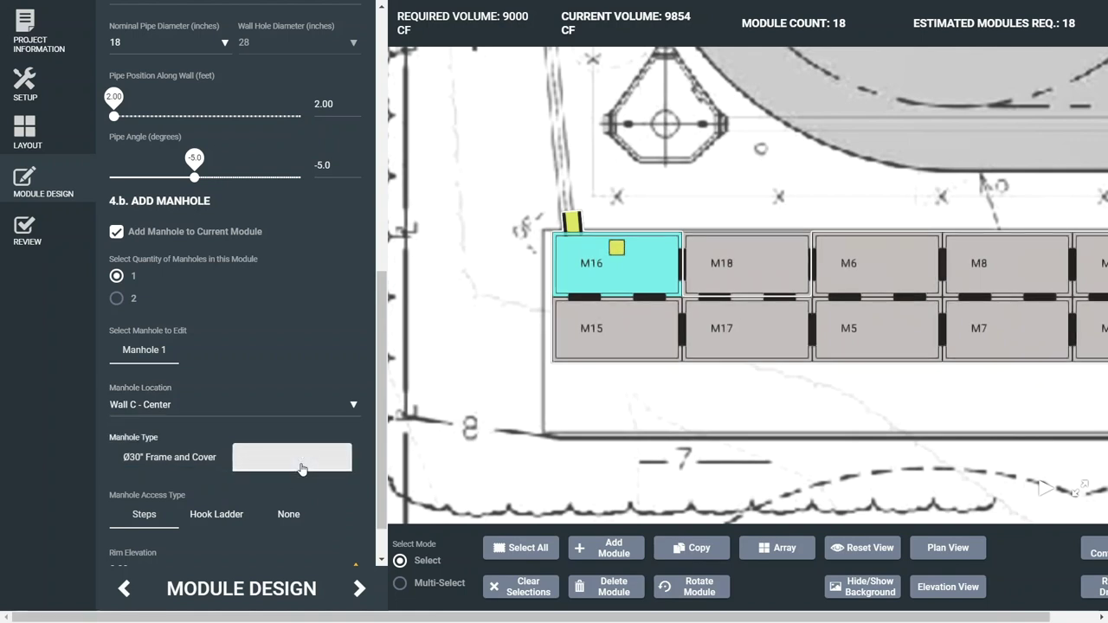
scroll(379, 538, down, 1)
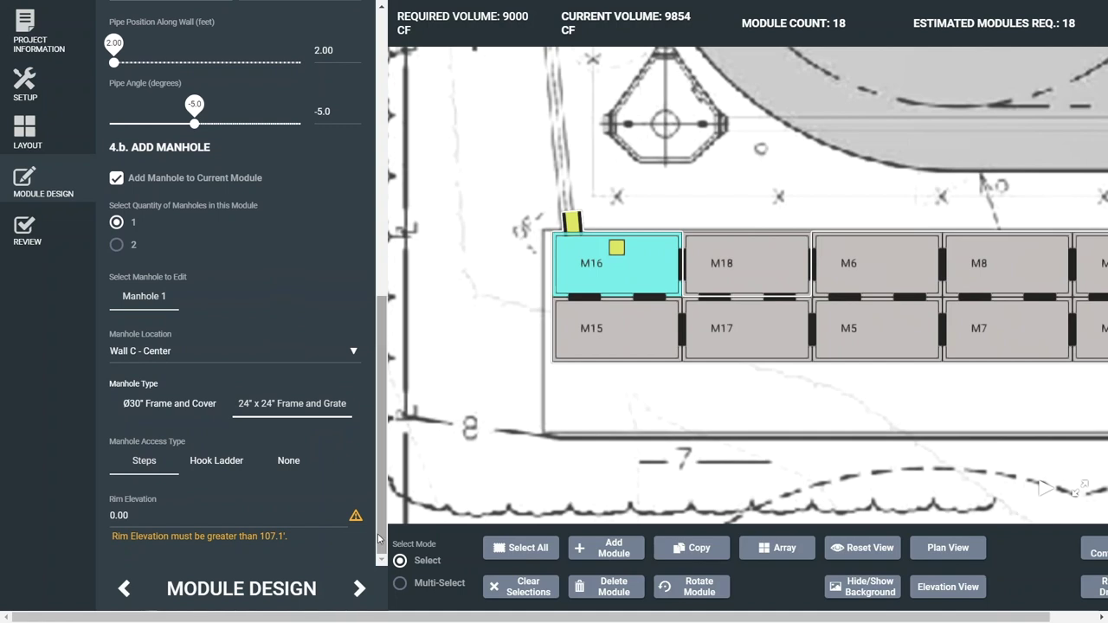
click(148, 462)
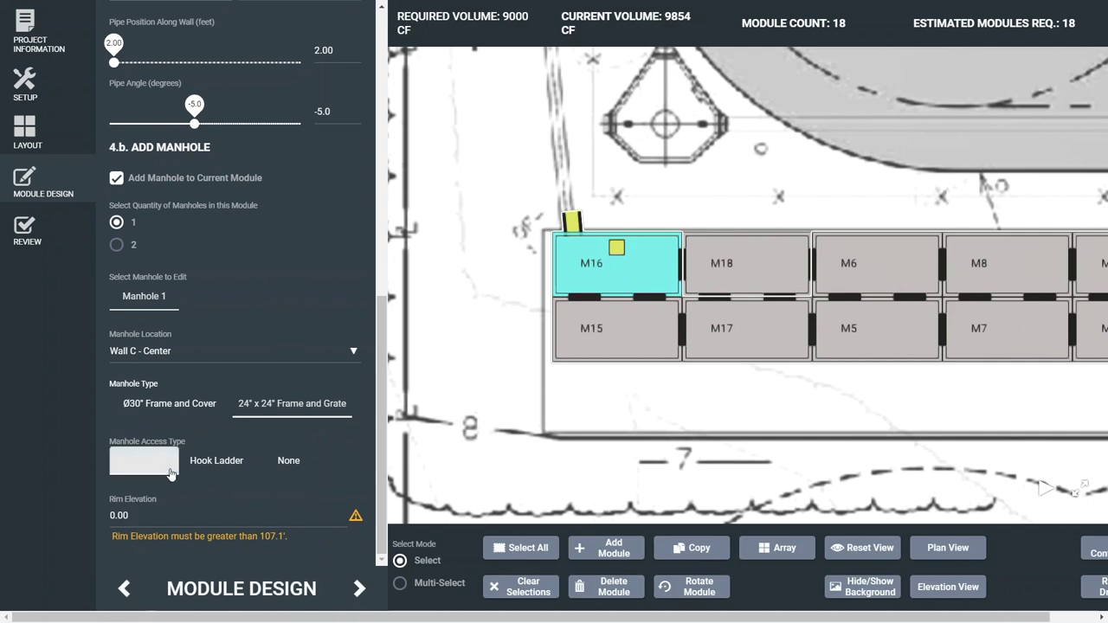
click(217, 462)
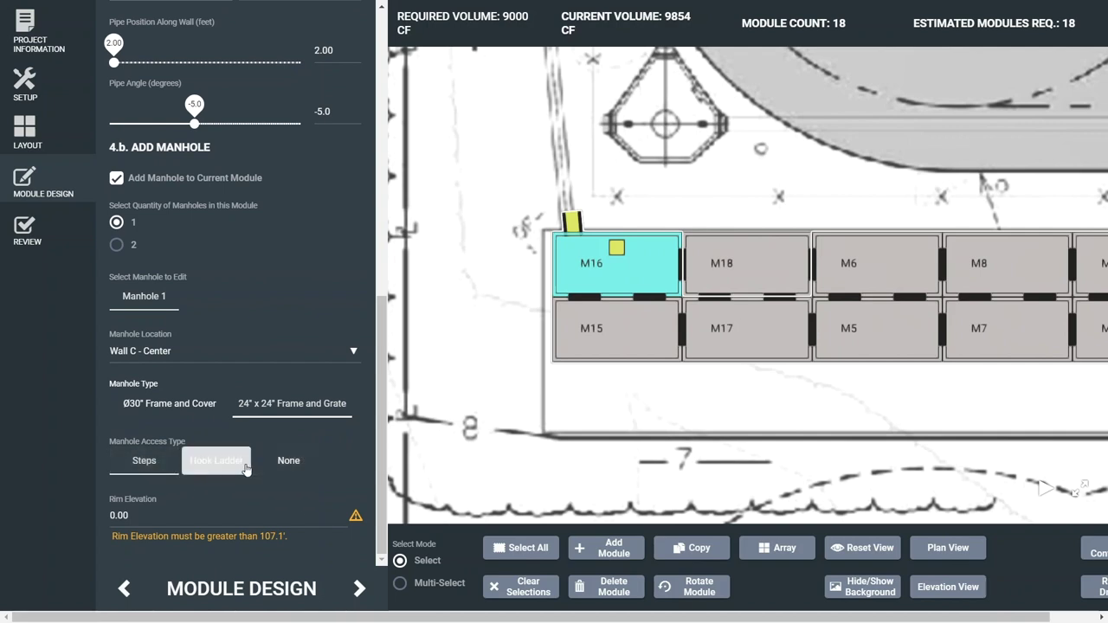
click(283, 464)
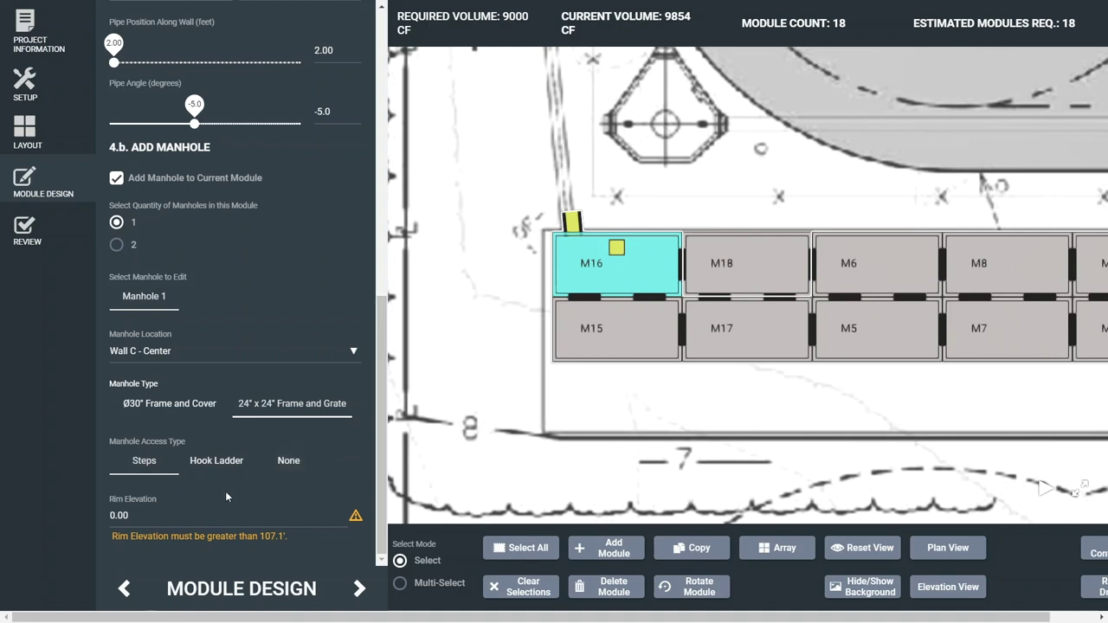
drag(181, 515, 98, 516)
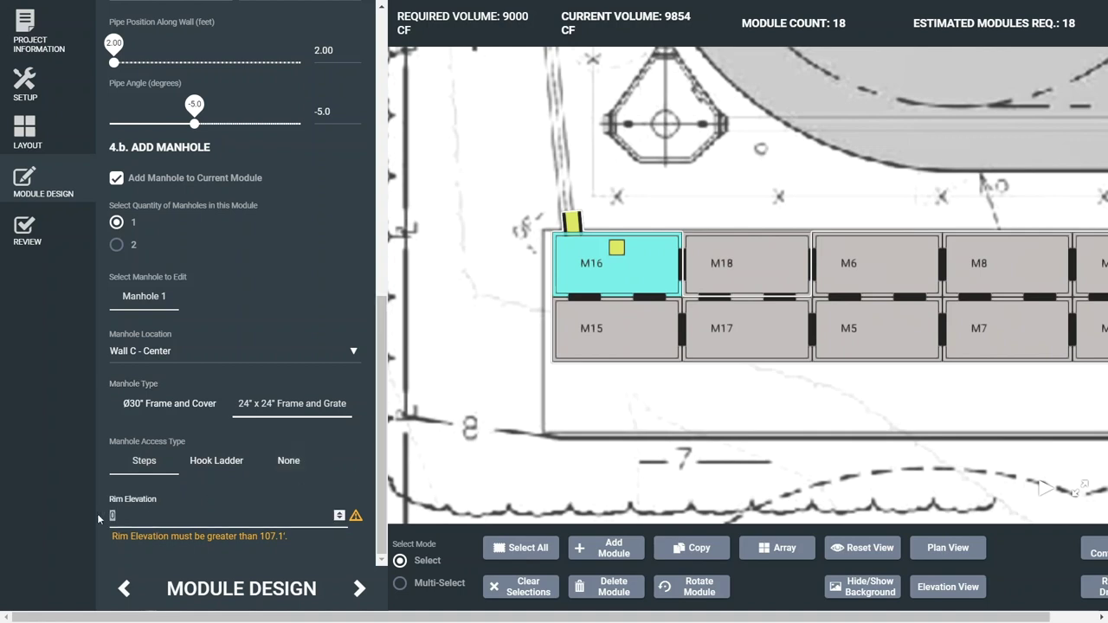
text(110)
click(200, 490)
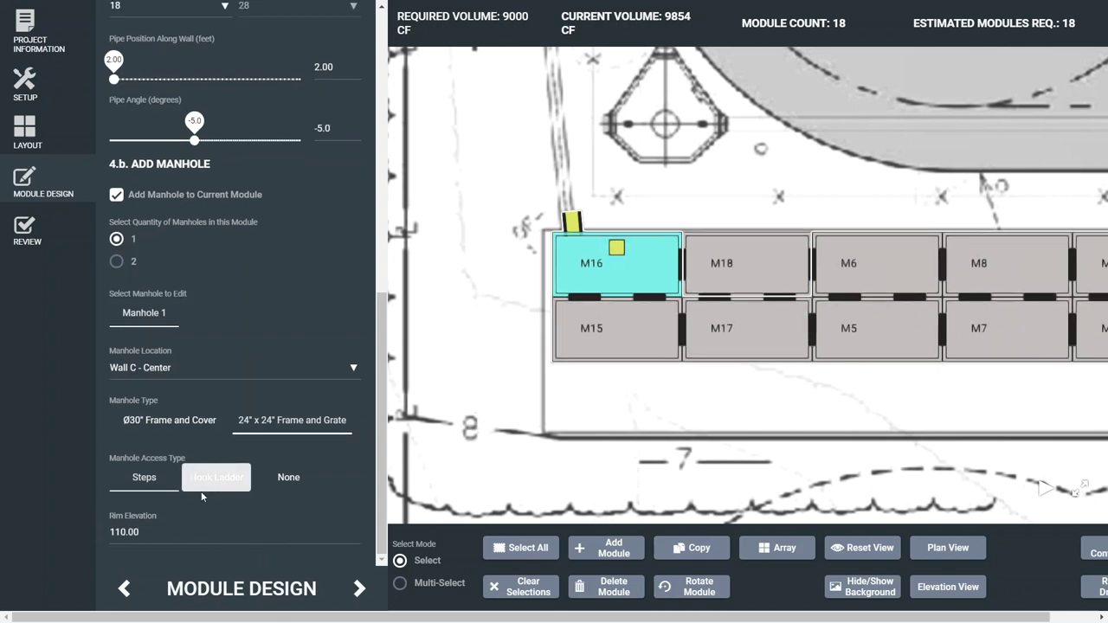
Change M18's pipe to an outlet and add a short-axis weir wall
scroll(660, 388, down, 5)
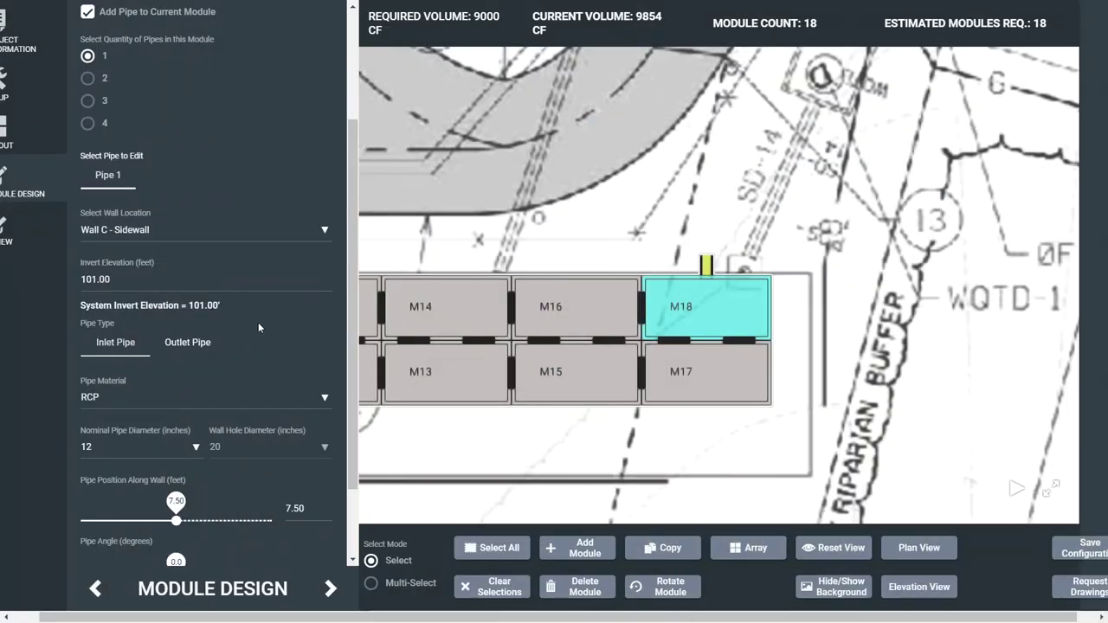
click(199, 344)
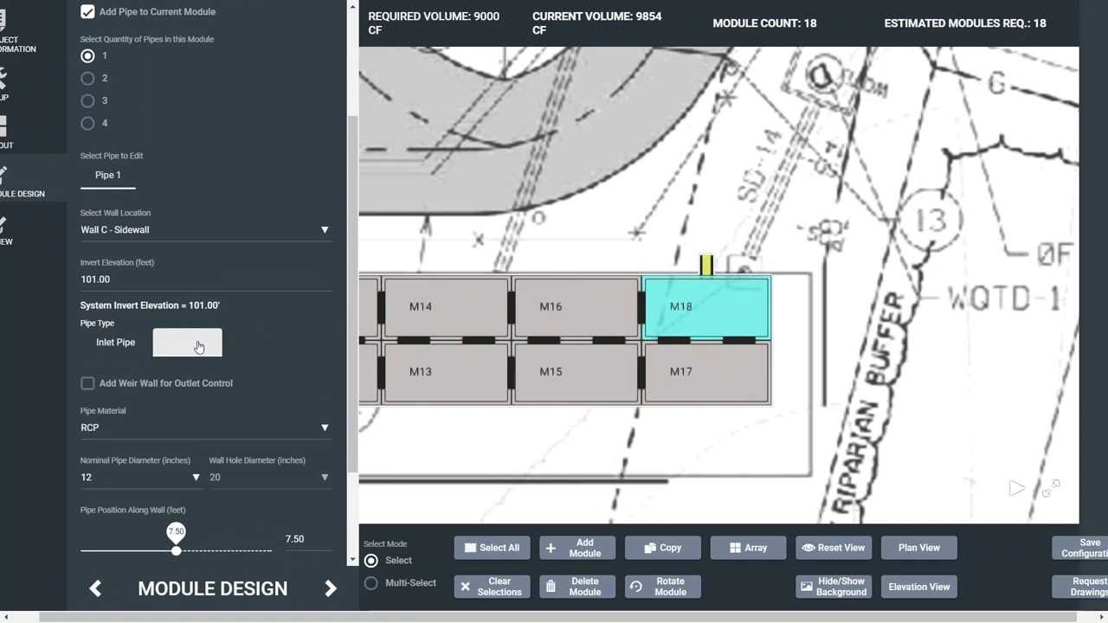
click(87, 382)
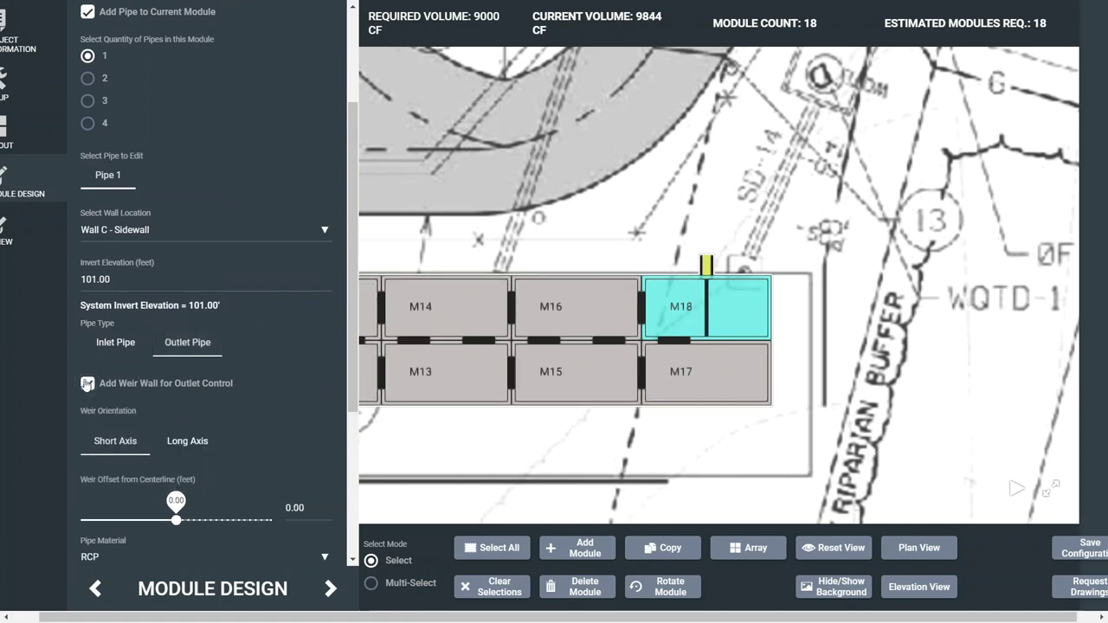
scroll(357, 399, down, 1)
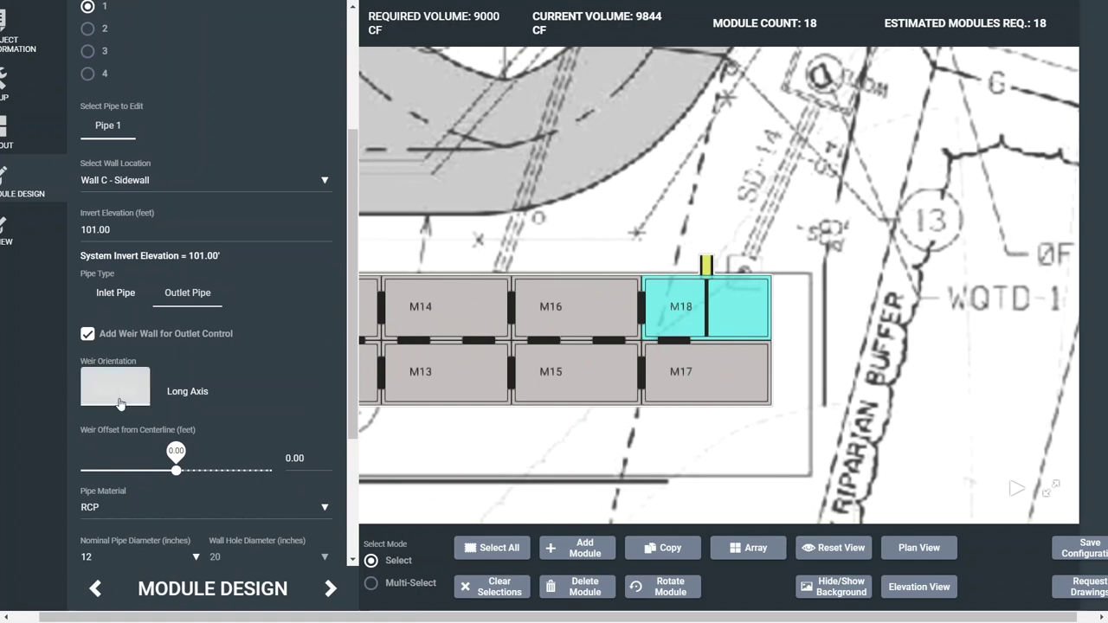
click(211, 398)
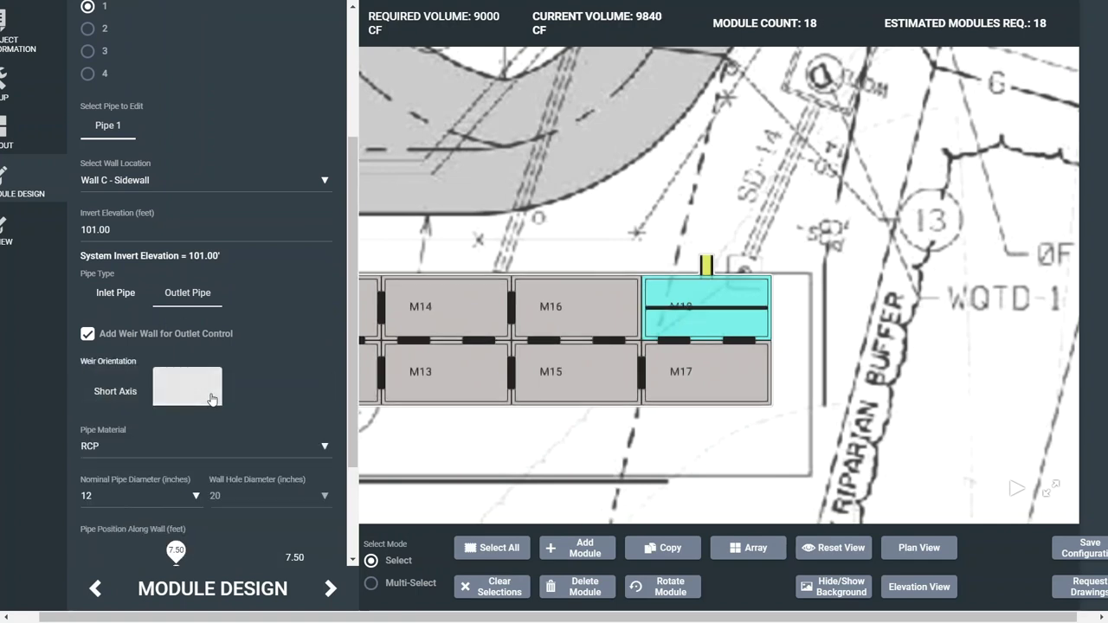
click(134, 401)
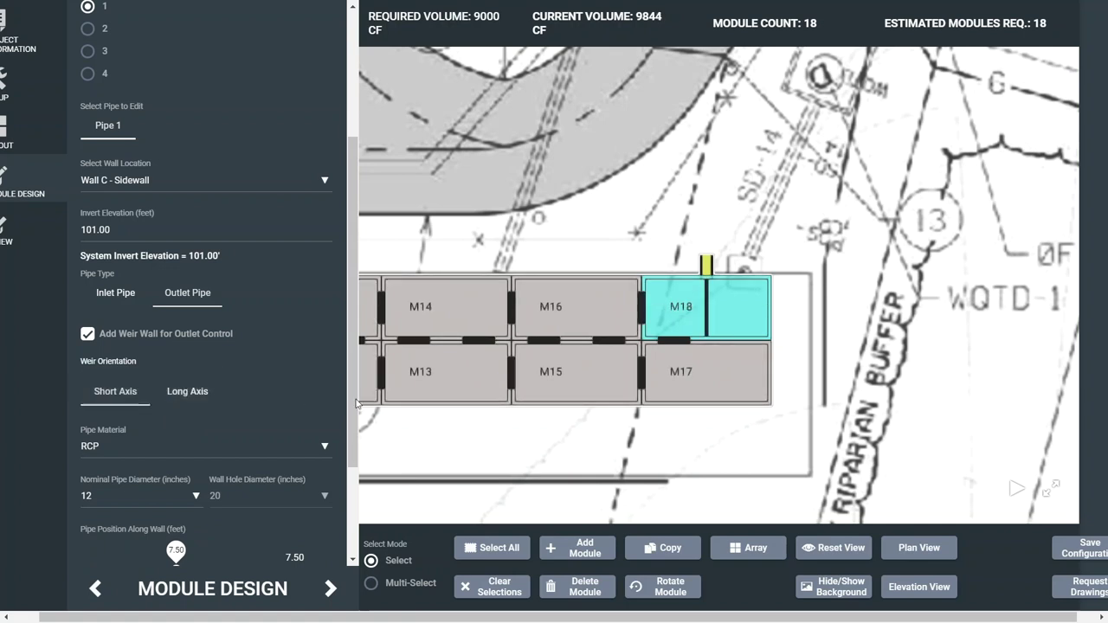
Slide the outlet pipe further along the wall, then proceed to the design review
drag(355, 404, 353, 495)
click(177, 425)
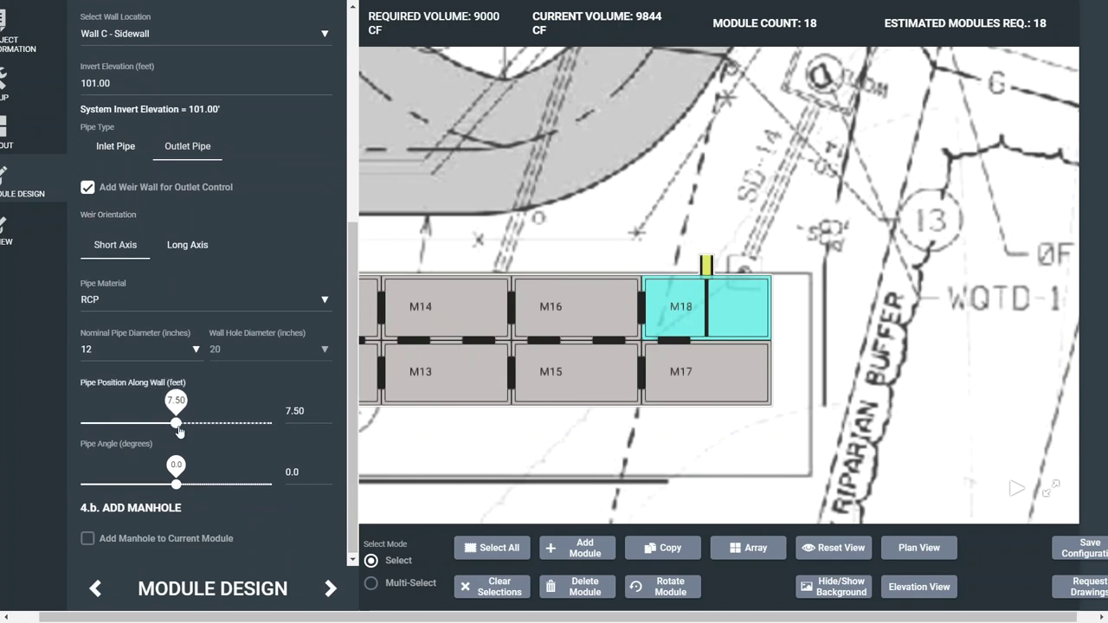
drag(179, 428, 212, 428)
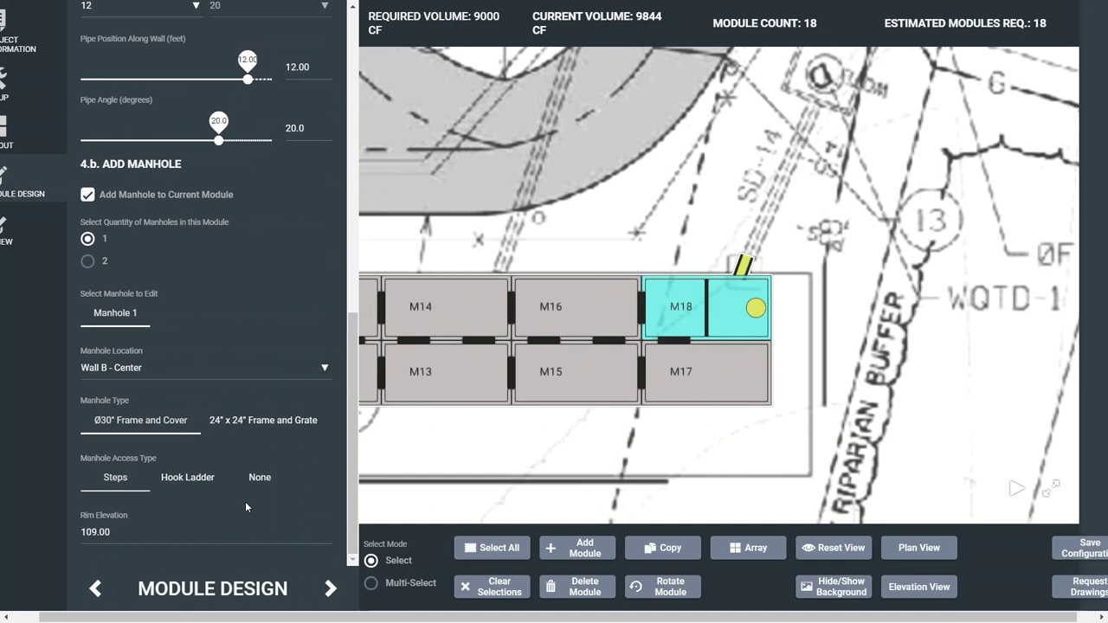
click(331, 590)
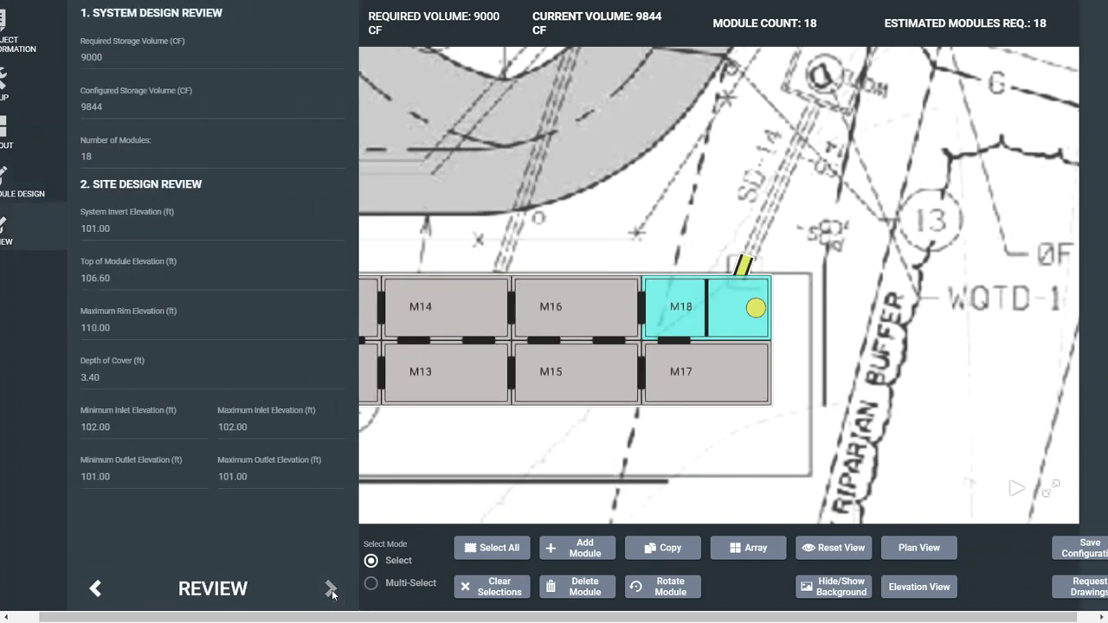